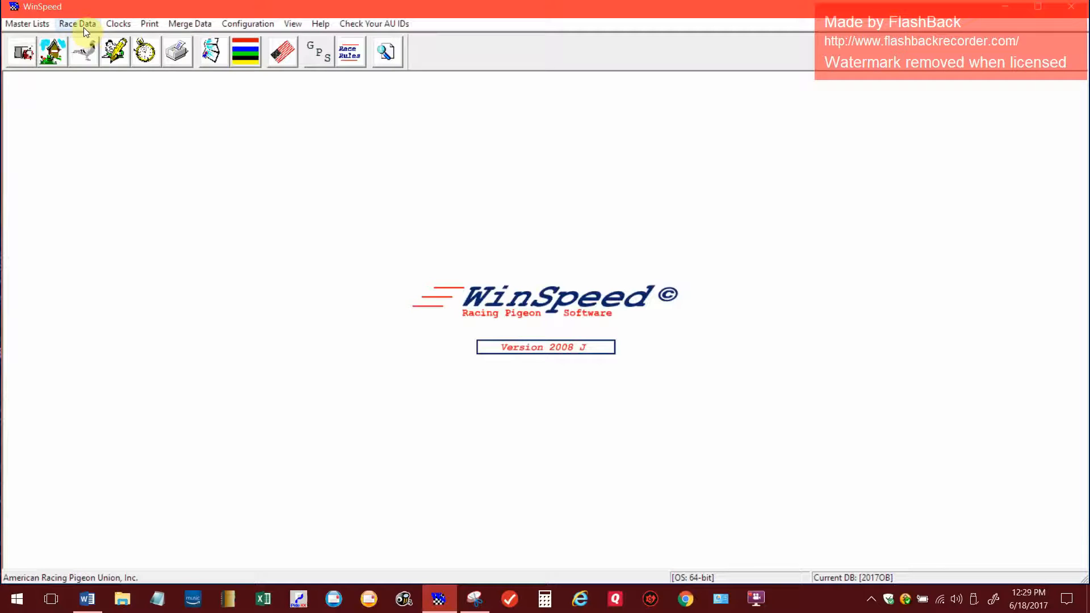
click(83, 27)
click(86, 41)
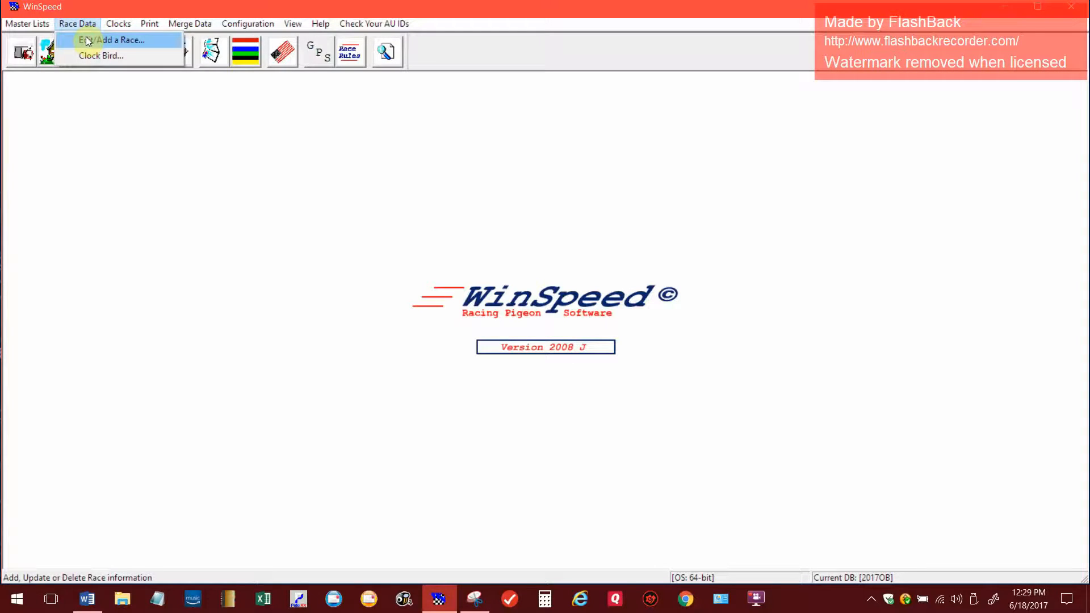
click(79, 67)
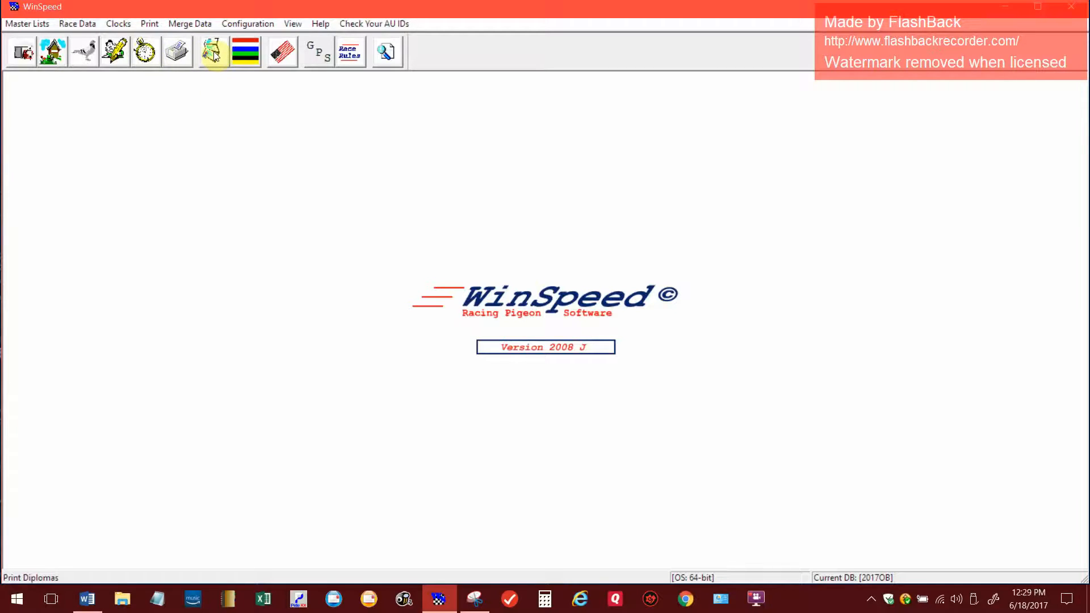
click(113, 55)
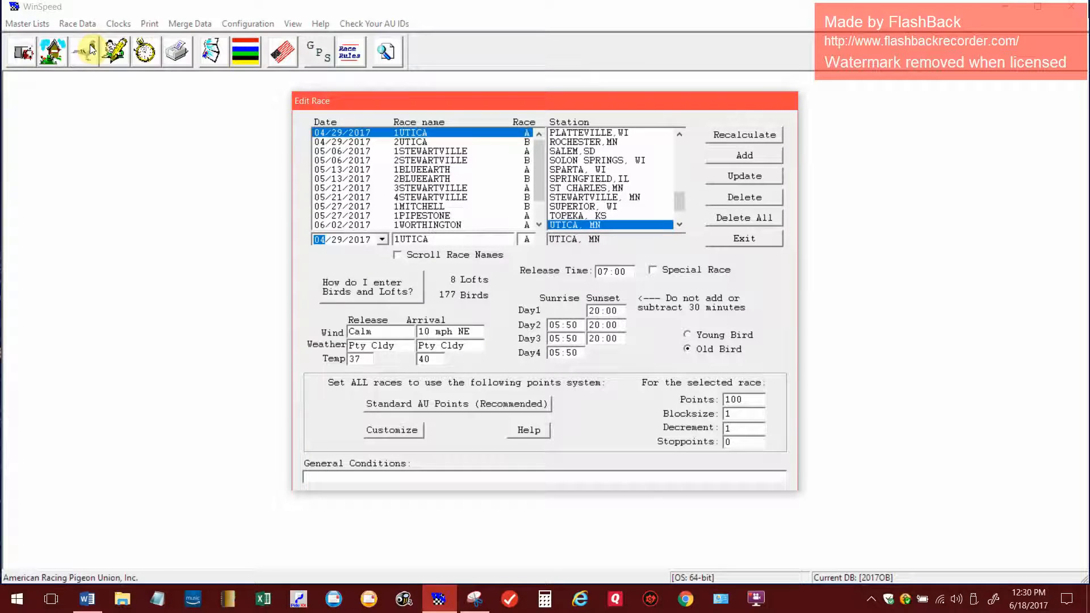
click(710, 242)
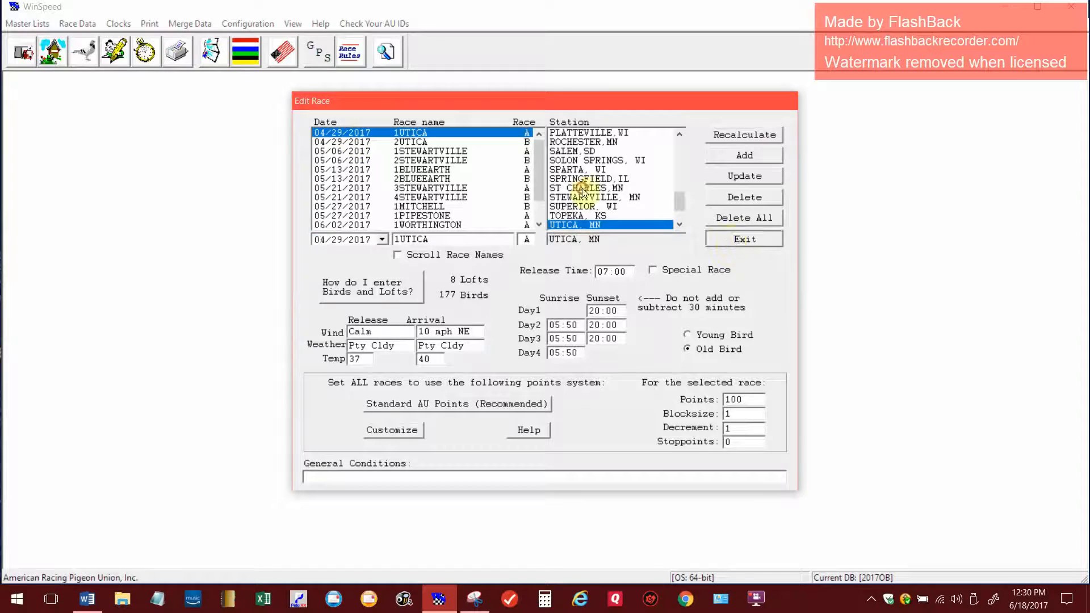
Open the race editor and load the 05/13/2017 race 2BLUEEARTH as the basis for a new race.
click(72, 25)
click(91, 35)
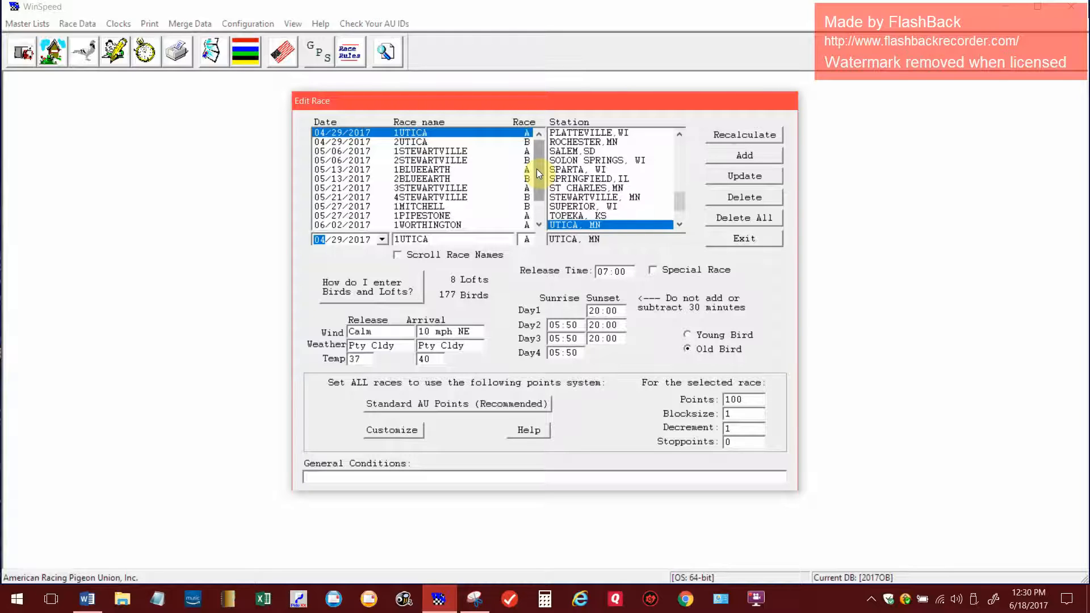
click(411, 170)
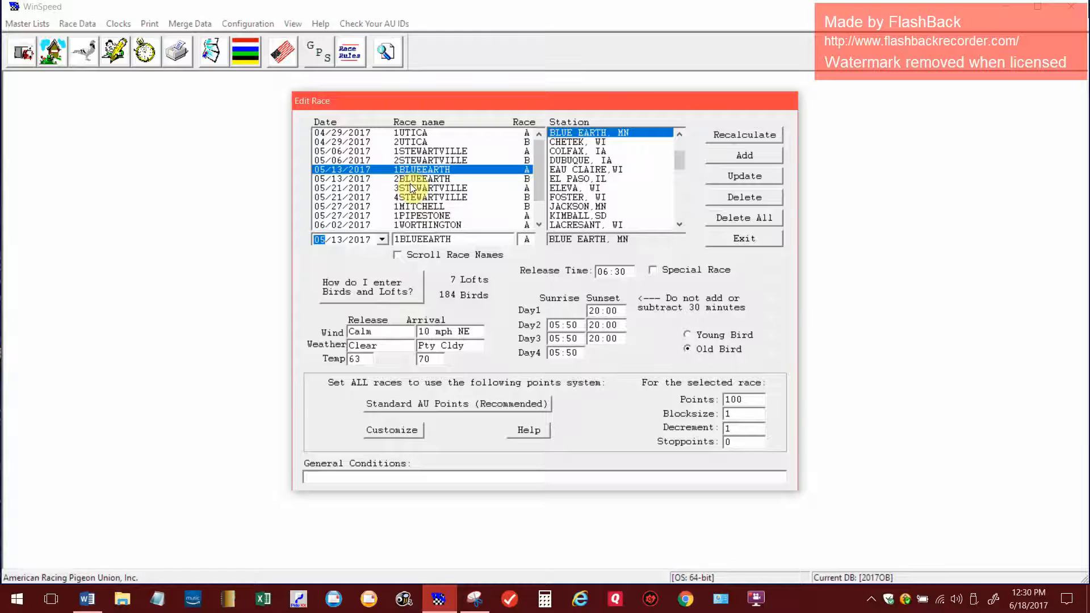
click(412, 187)
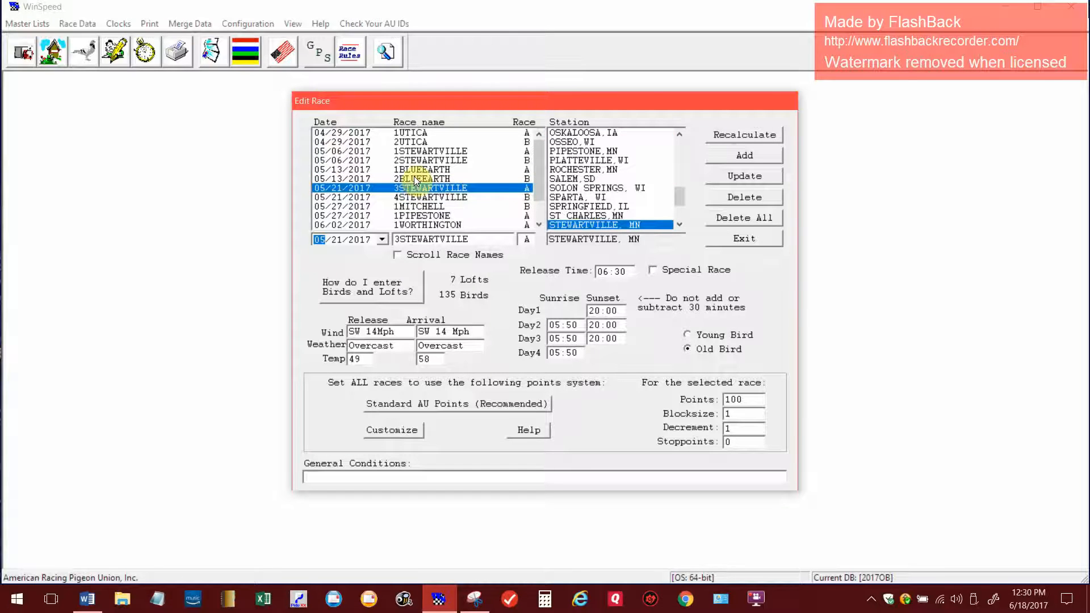
drag(541, 161, 540, 182)
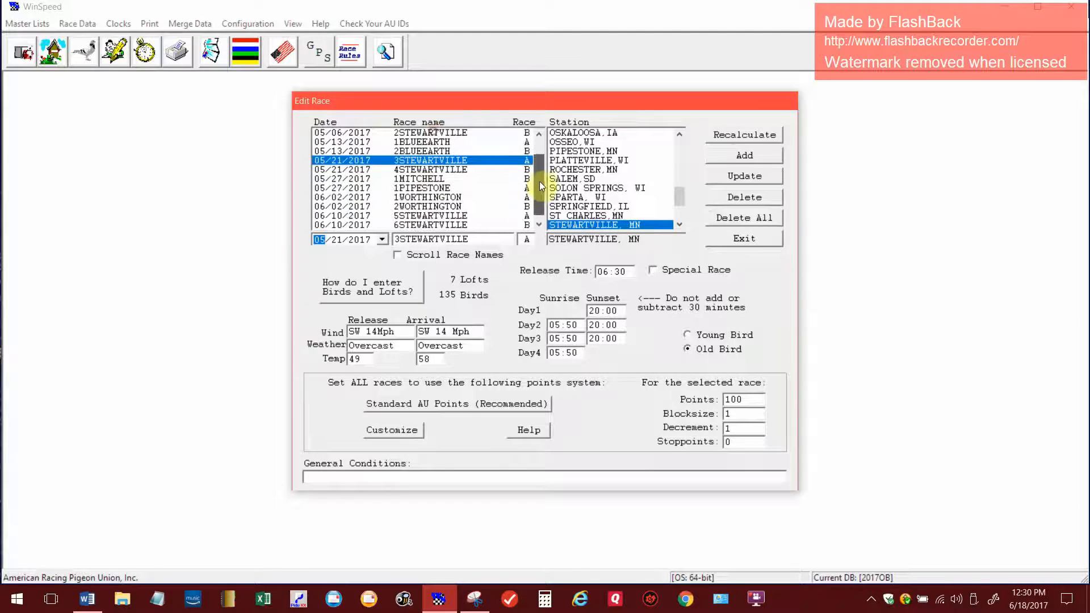
click(399, 143)
click(400, 152)
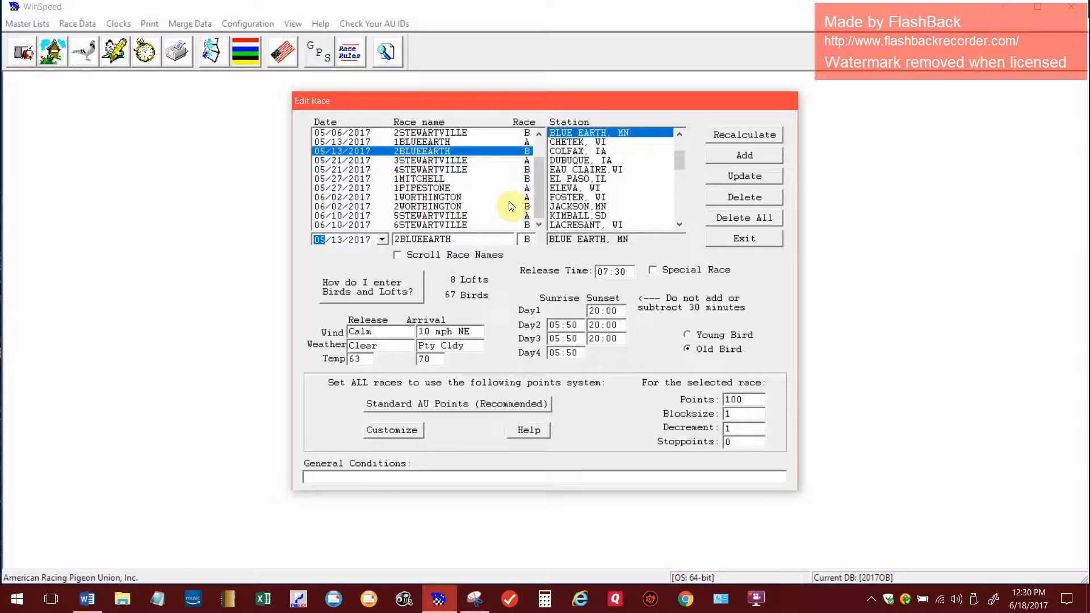
Set the race date to 06/18/2017 and the race name to 3BLUEEARTH.
click(383, 240)
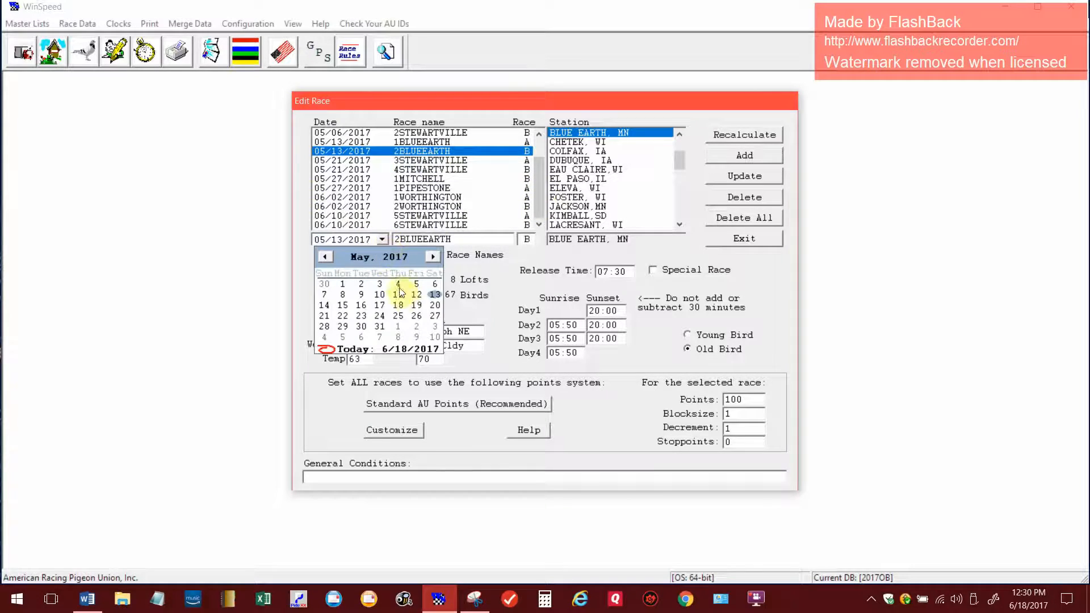
click(432, 257)
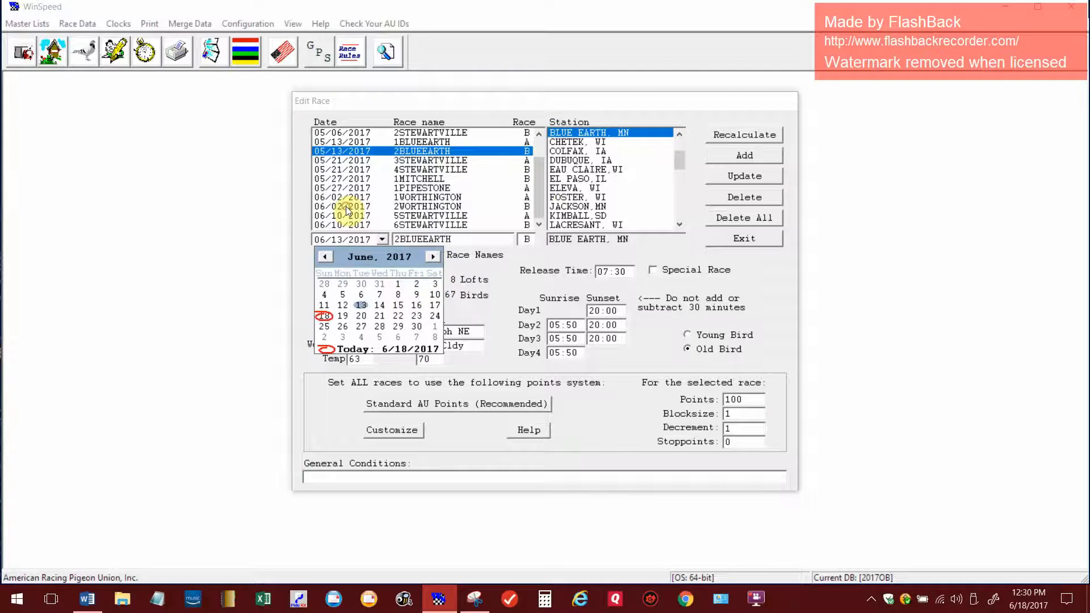
click(324, 316)
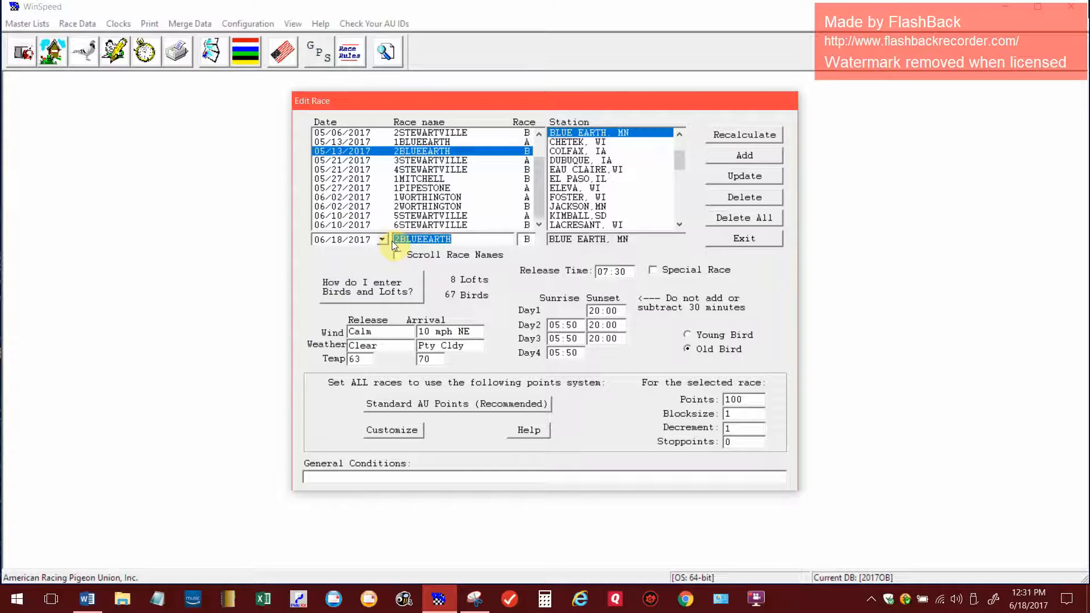
text(3BLUEEARTRH)
key(BackSpace)
key(BackSpace)
key(BackSpace)
text(TH)
Set the race letter to A and the release time to 06:00.
drag(532, 239, 417, 191)
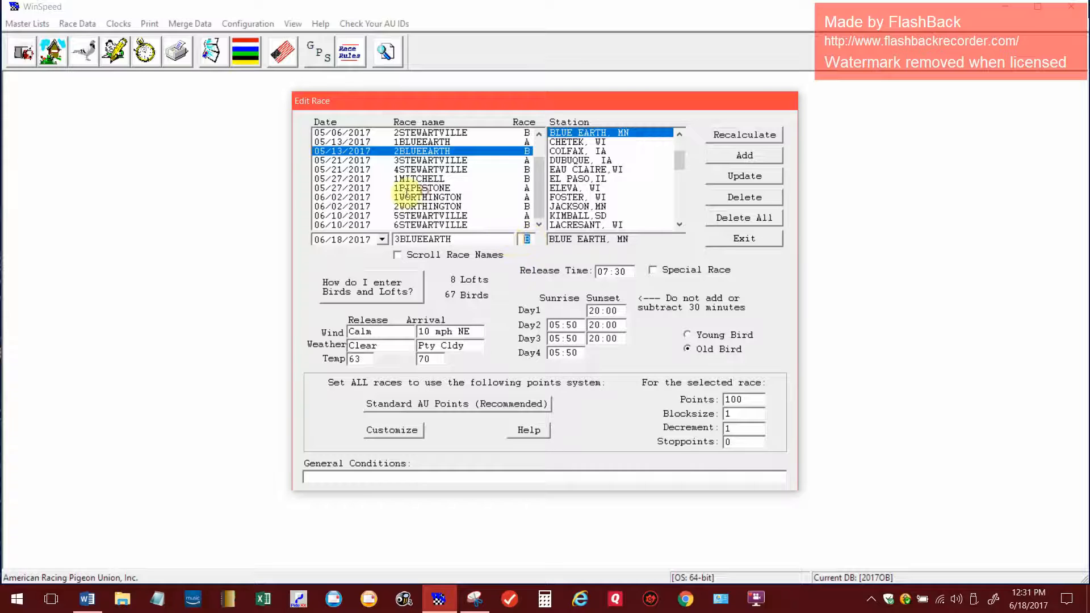
text(A)
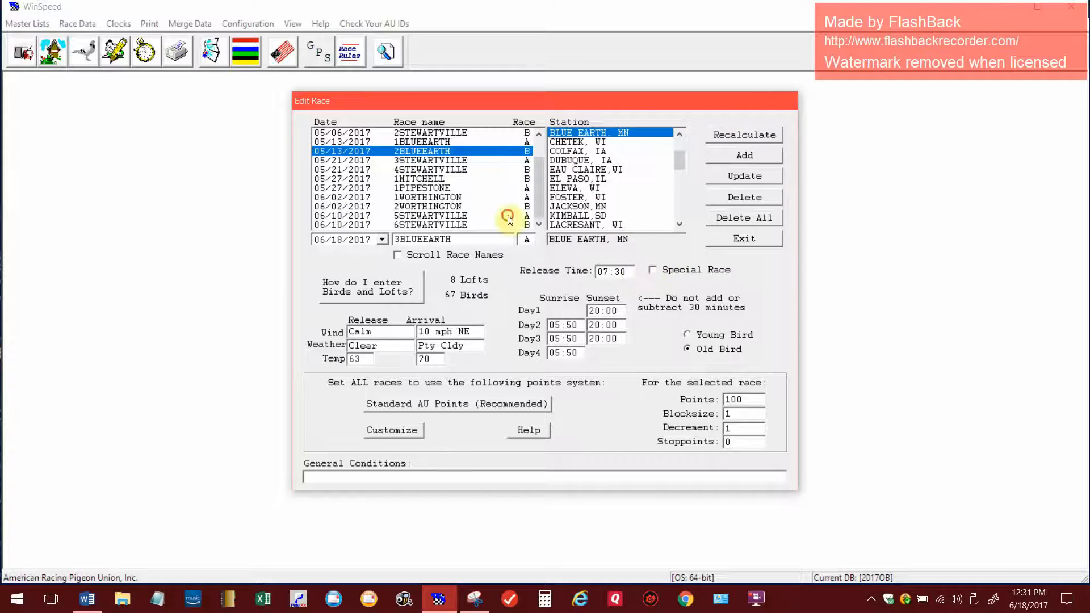
drag(633, 272, 567, 272)
text(0600)
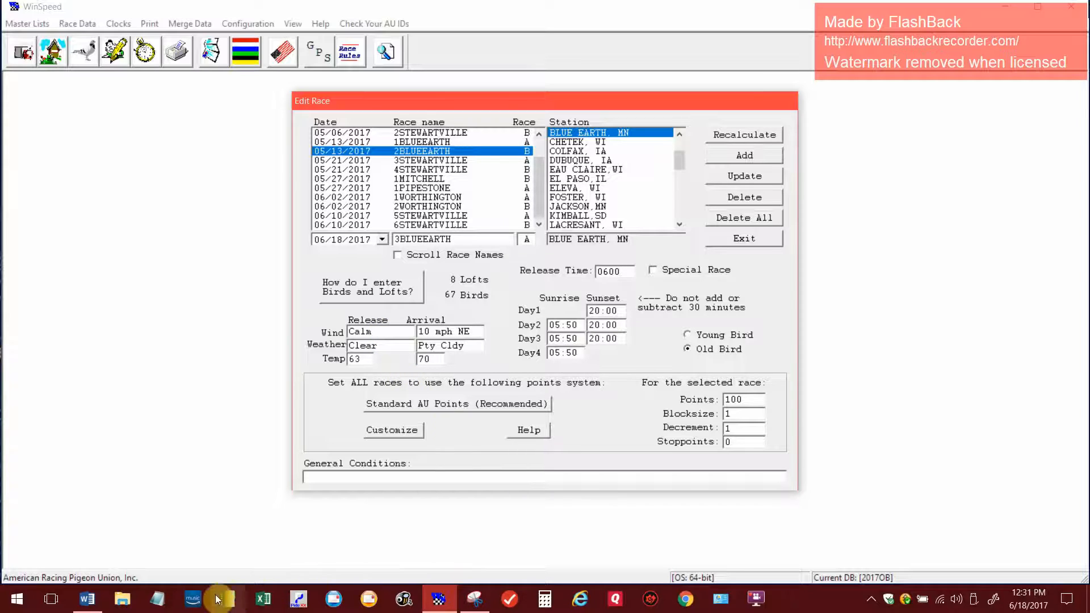
Check the weather snip in Snipping Tool and set the release wind to 12 mph NNW in WinSpeed.
click(475, 601)
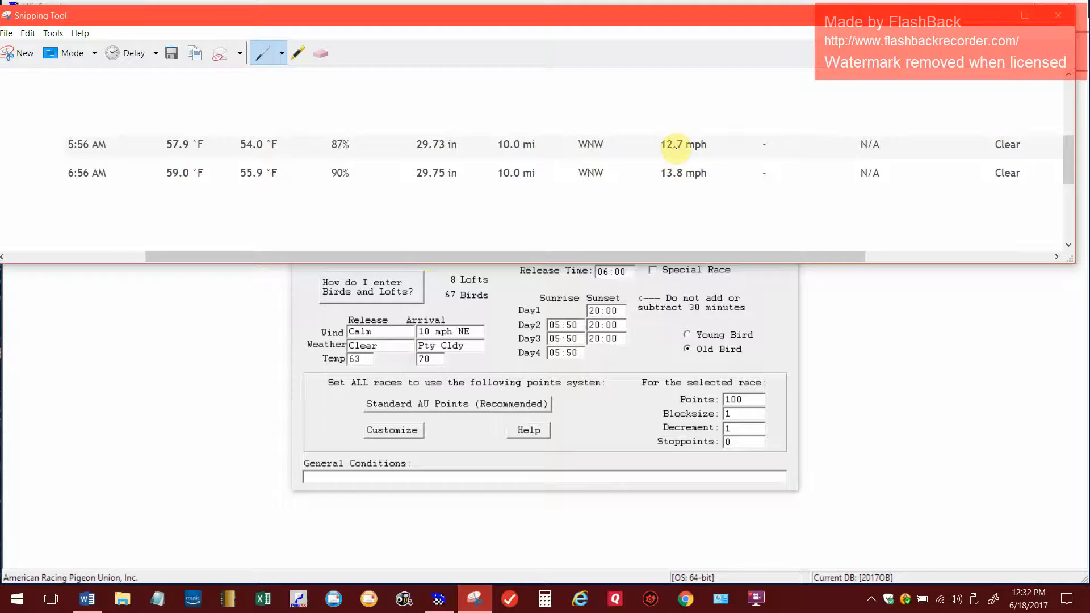
click(369, 331)
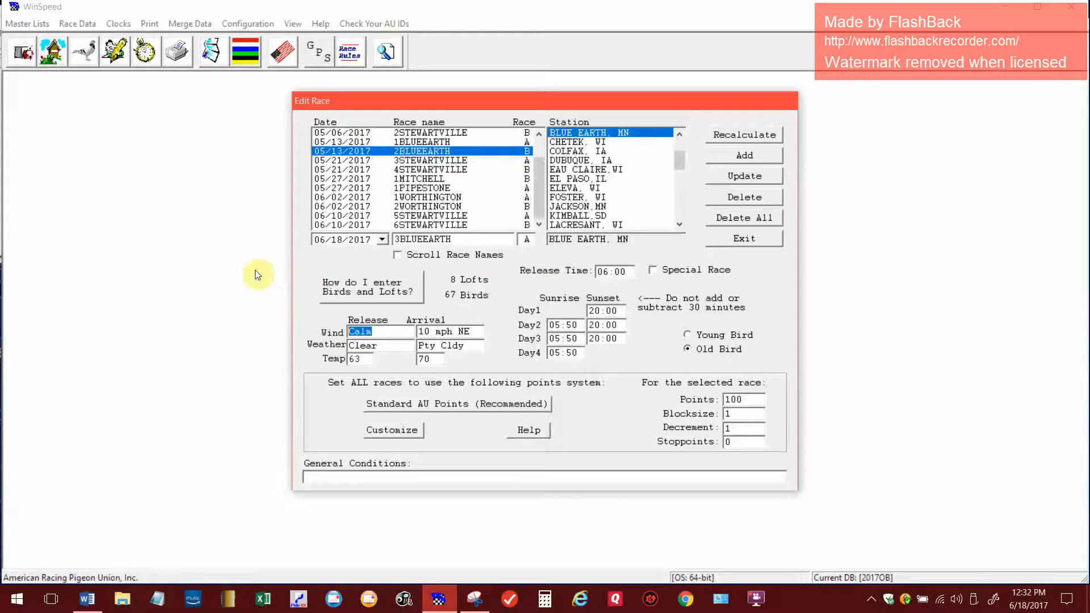
text(12 mph NNW)
Recheck the weather snip in Snipping Tool and set the release temperature to 58 in WinSpeed.
click(476, 600)
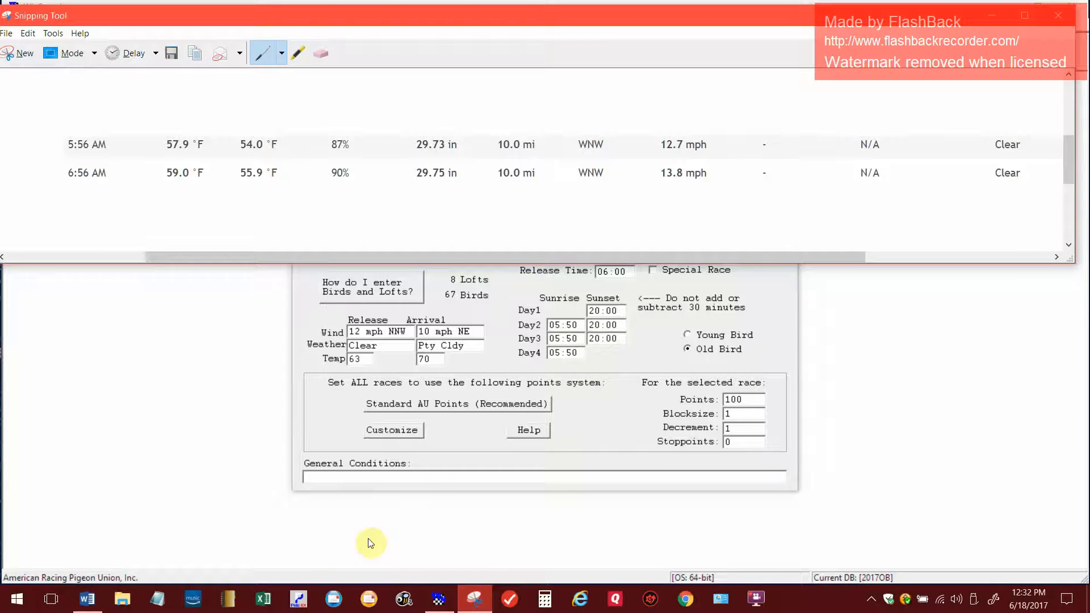
click(439, 602)
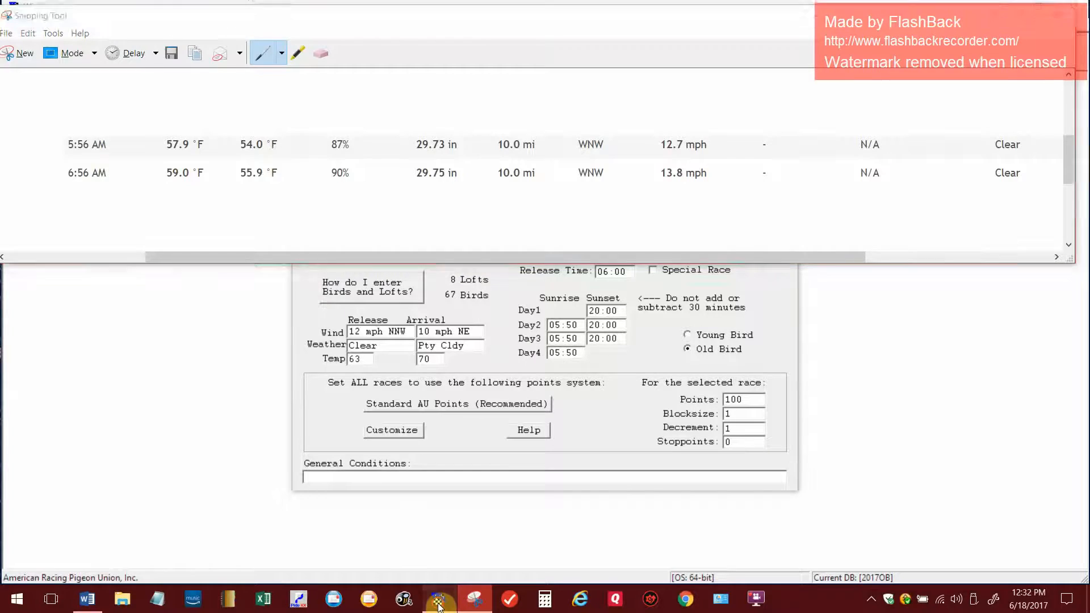
click(291, 286)
text(58)
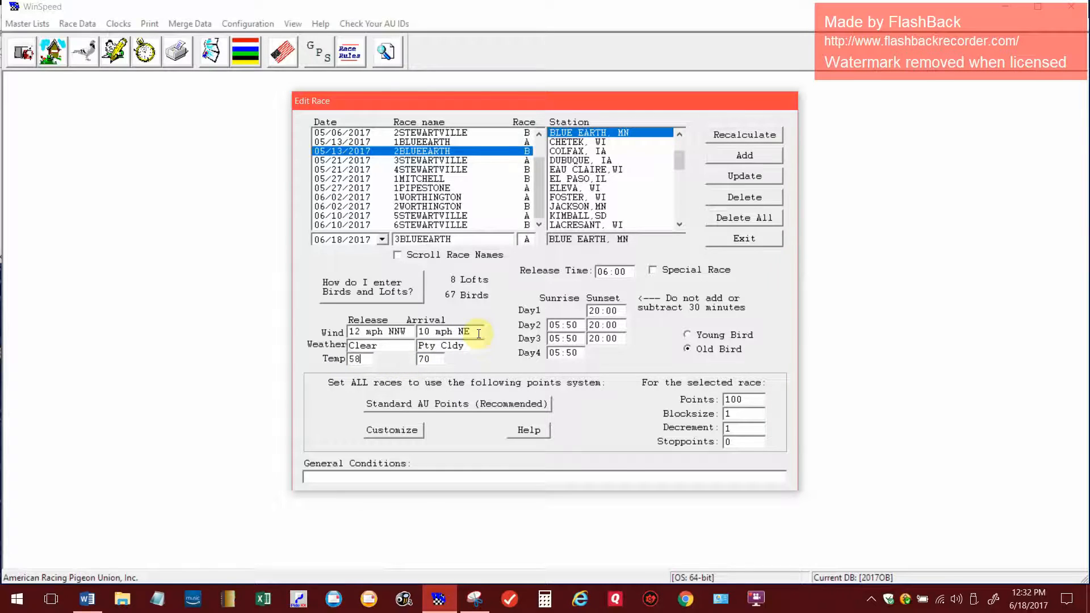
Switch to Chrome and examine the hourly wind, conditions and temperature for Montello, WI in the Weather Underground forecast table.
drag(482, 332, 418, 333)
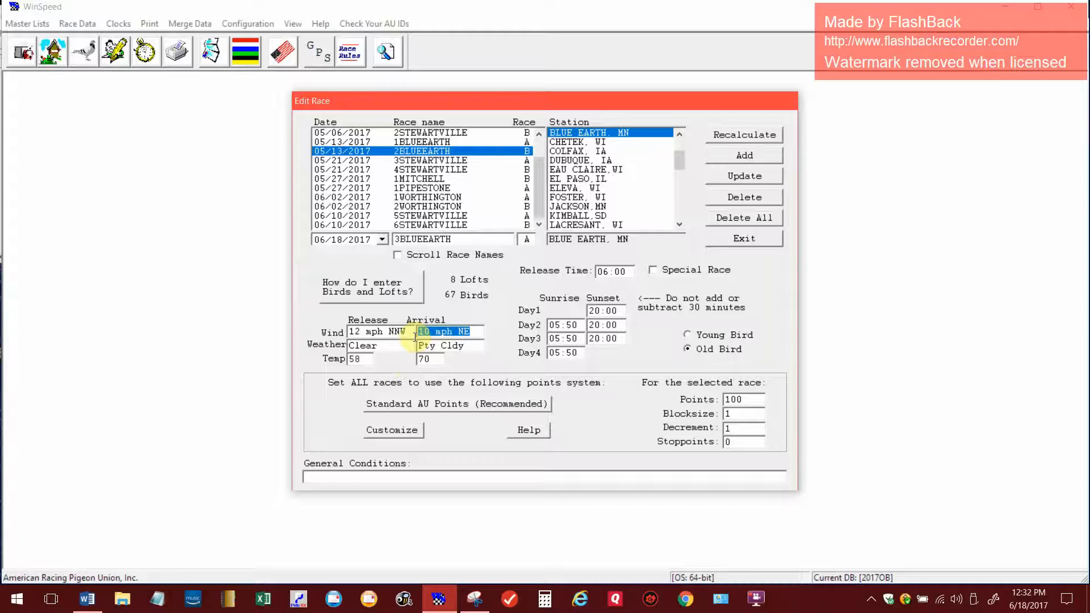
click(683, 599)
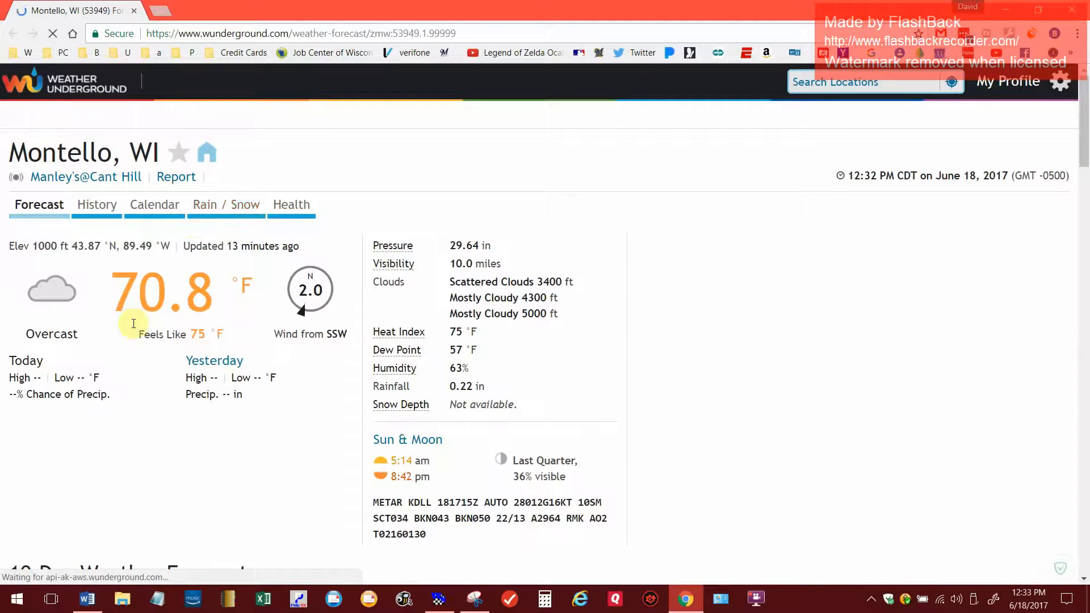
scroll(299, 312, down, 1)
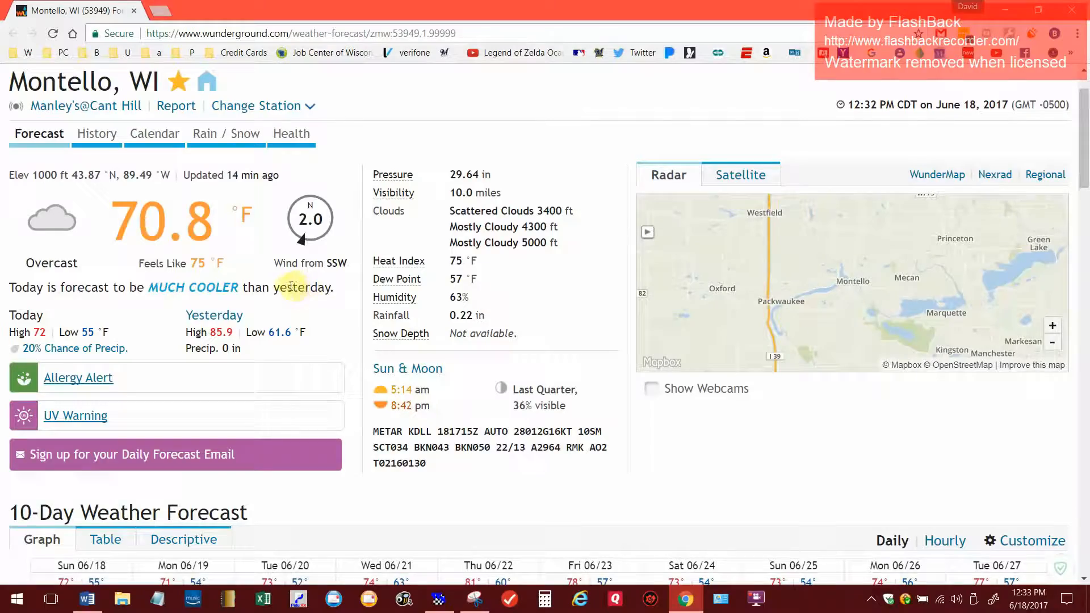
scroll(301, 289, down, 4)
scroll(291, 291, down, 2)
scroll(290, 283, up, 2)
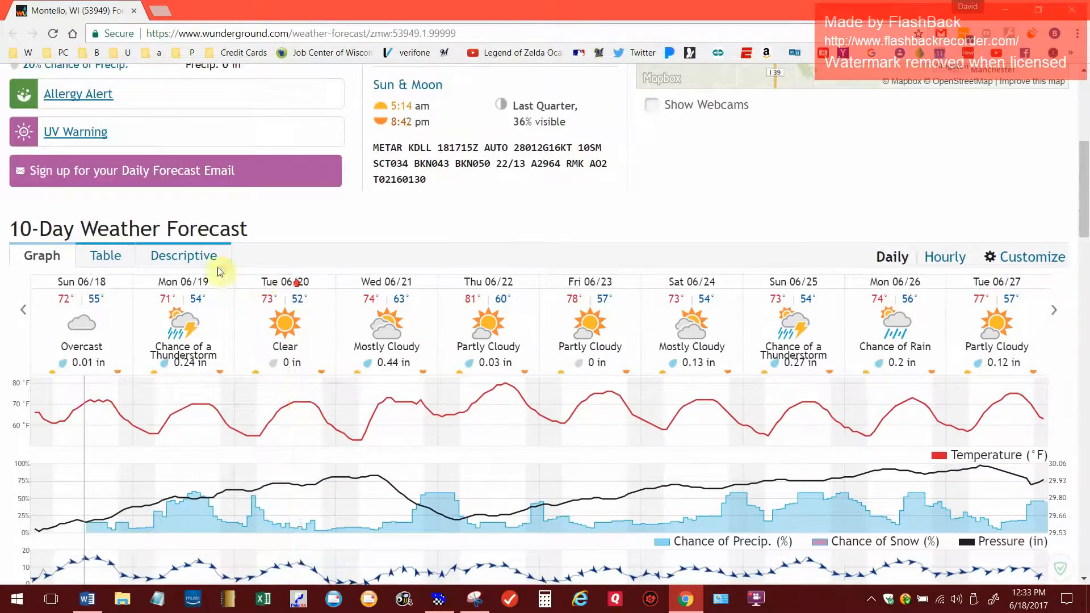
click(108, 255)
scroll(243, 286, down, 3)
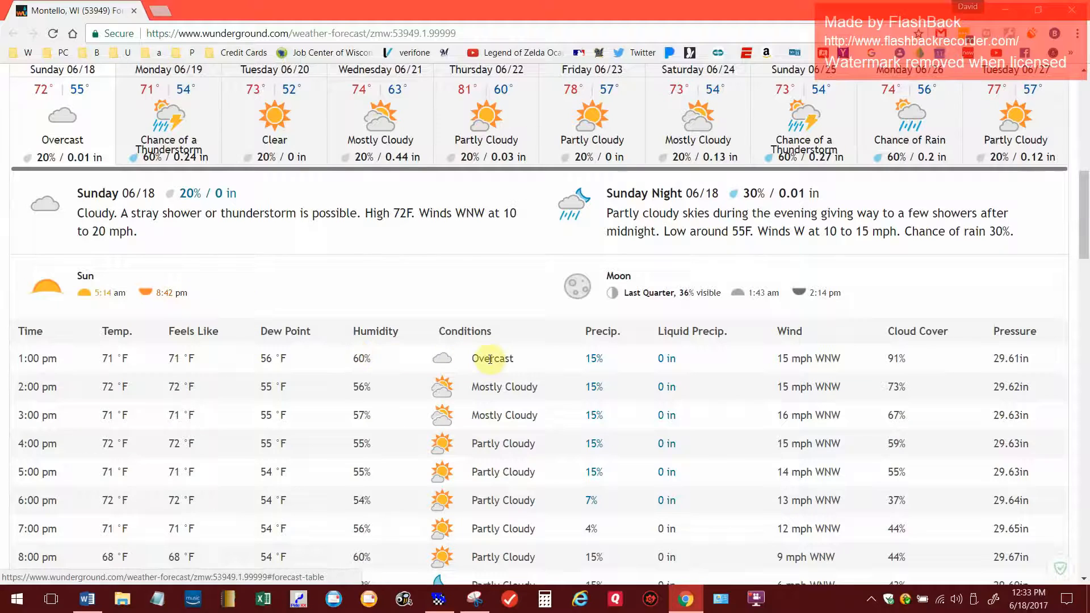
scroll(508, 363, up, 1)
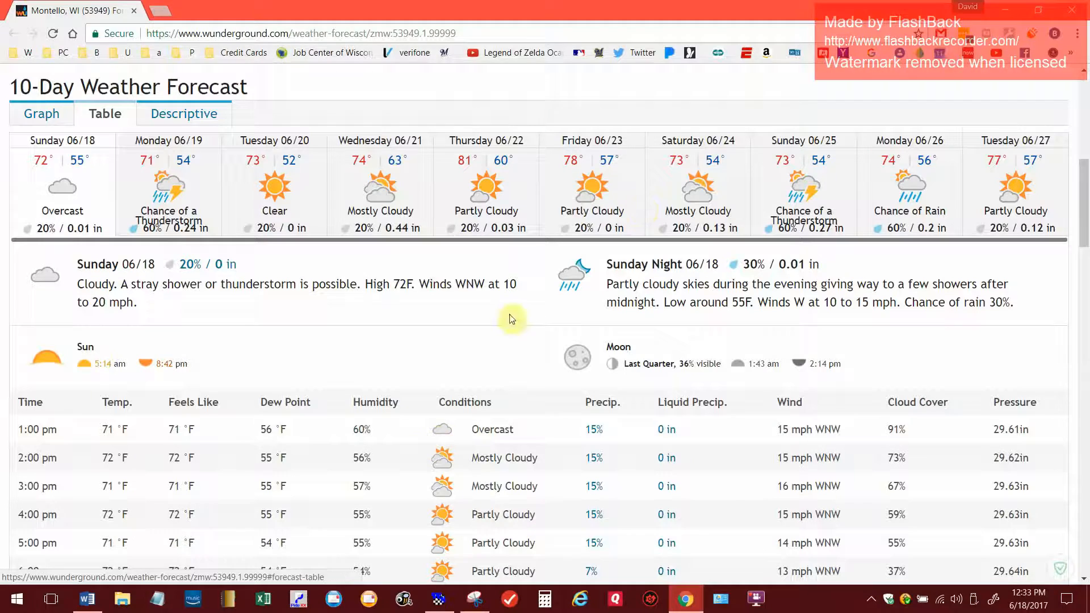
Return to WinSpeed, set the arrival wind to 15 mph WNW and add 3BLUEEARTH as a new race.
click(439, 599)
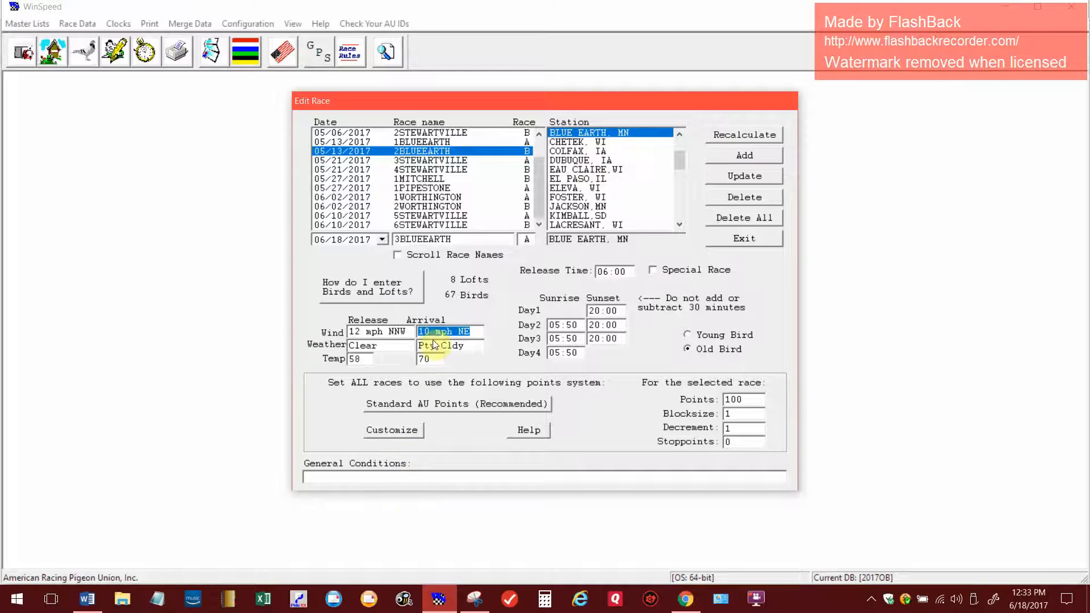
text(15 )
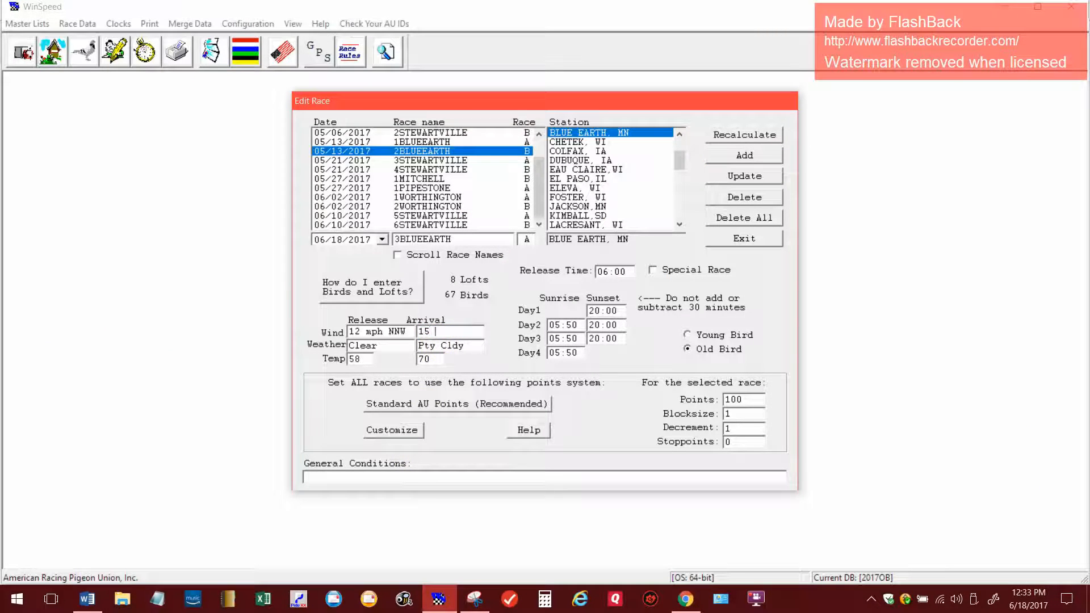
text(N)
key(BackSpace)
text(WNW moh)
key(BackSpace)
key(BackSpace)
text(ph)
key(Tab)
key(Tab)
click(736, 158)
click(525, 220)
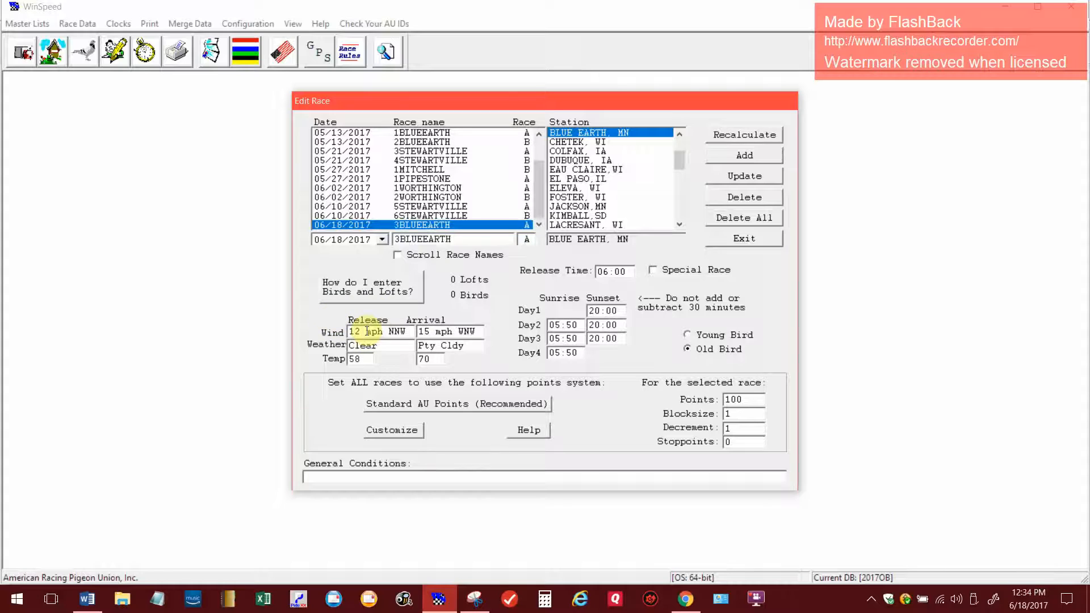
Set the release time to 06:30 and the race letter to B, and try to add the entry as another race.
click(615, 271)
text(0630)
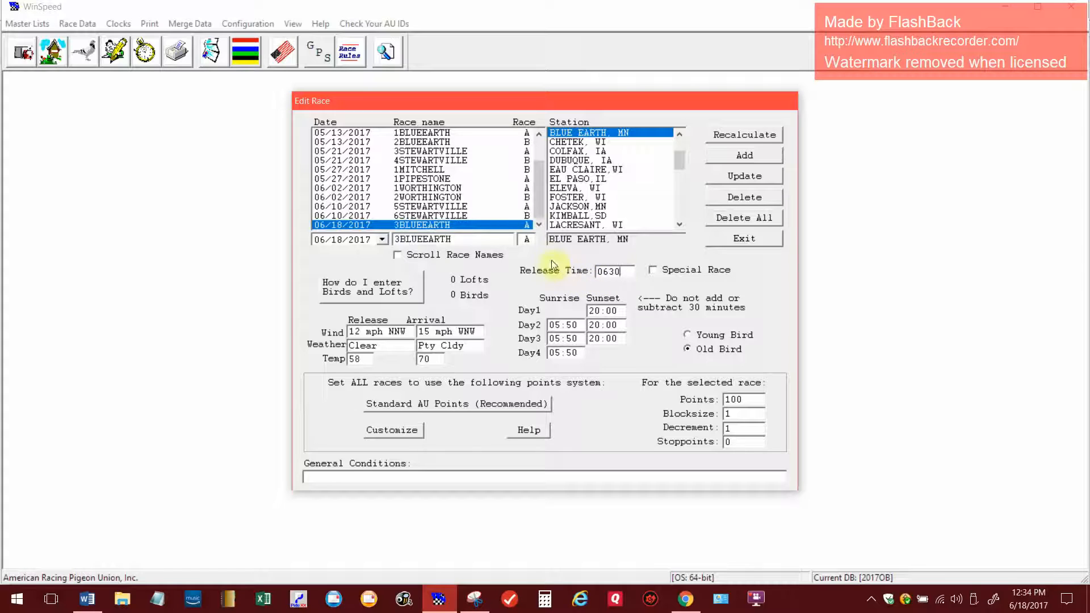
click(526, 239)
text(B)
click(727, 155)
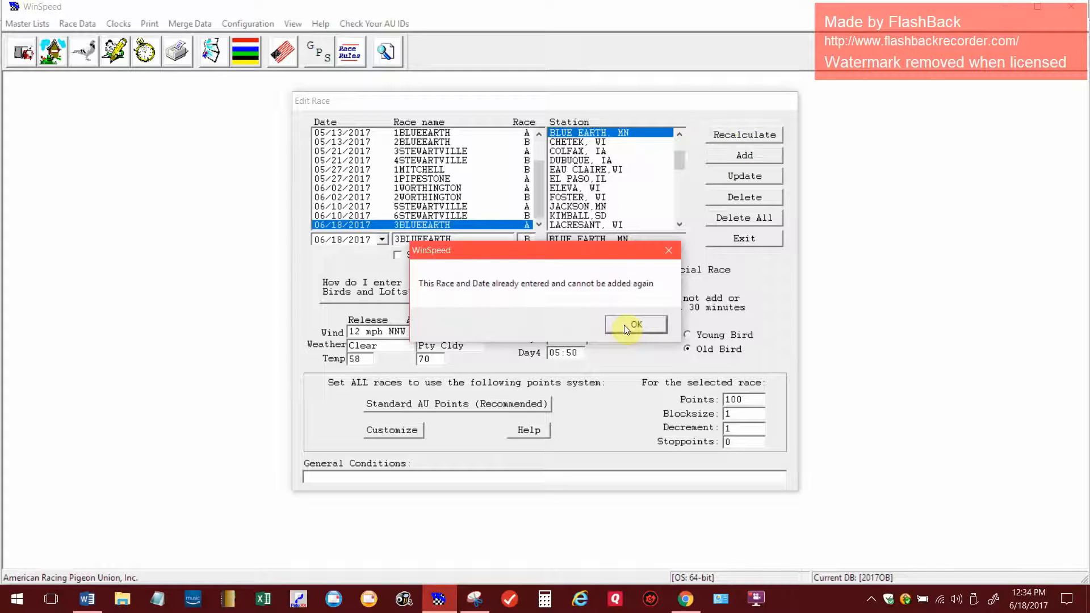
click(624, 325)
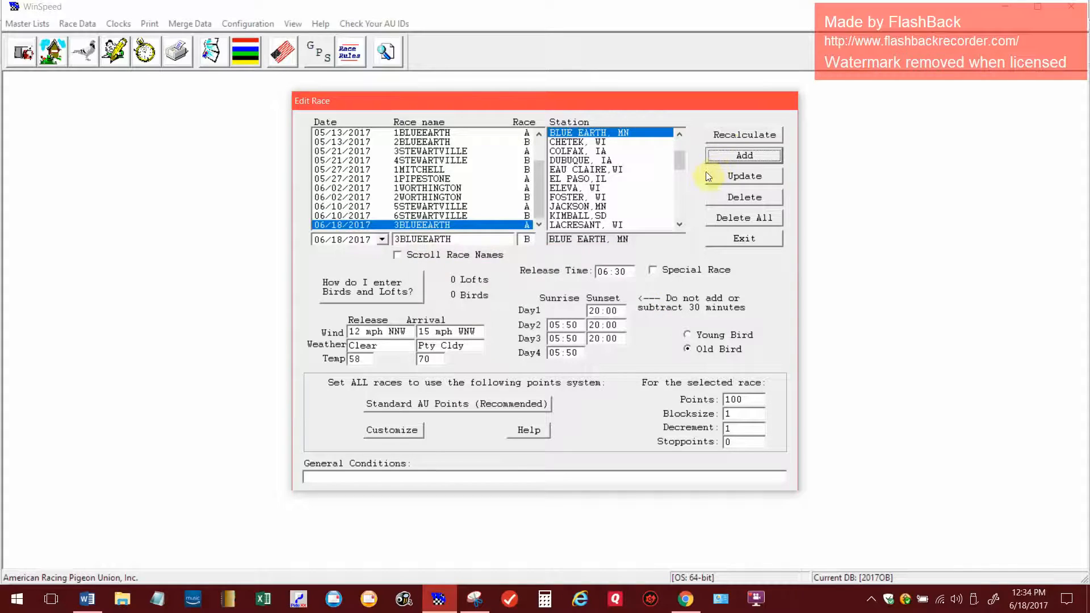
Rename the entry to 4BLUEEARTH, add it as a new race, and select the 06/18/2017 race 3BLUEEARTH.
click(401, 238)
key(BackSpace)
text(4)
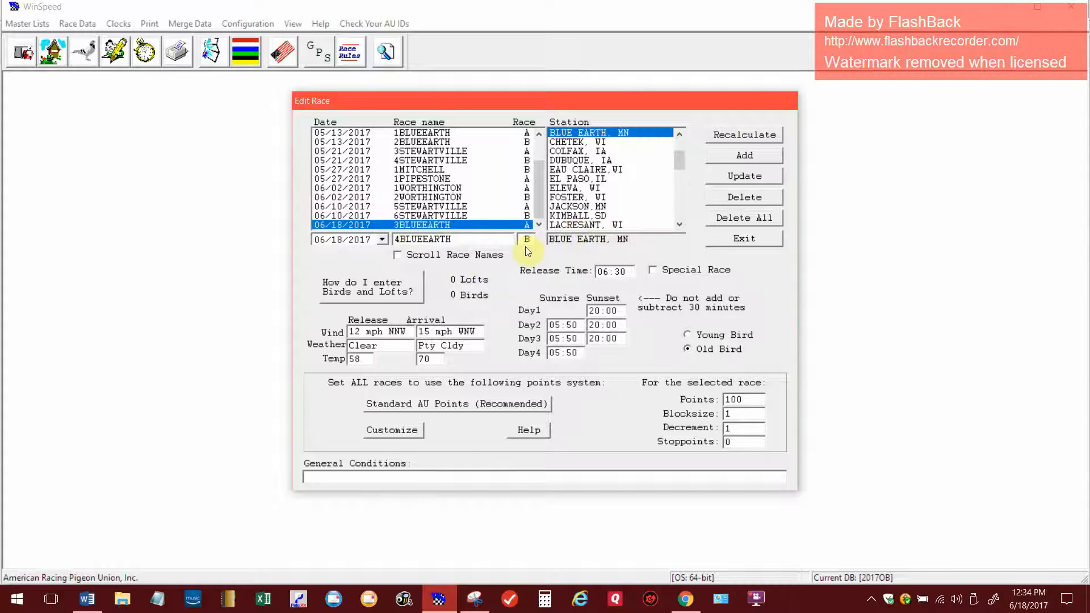
click(739, 155)
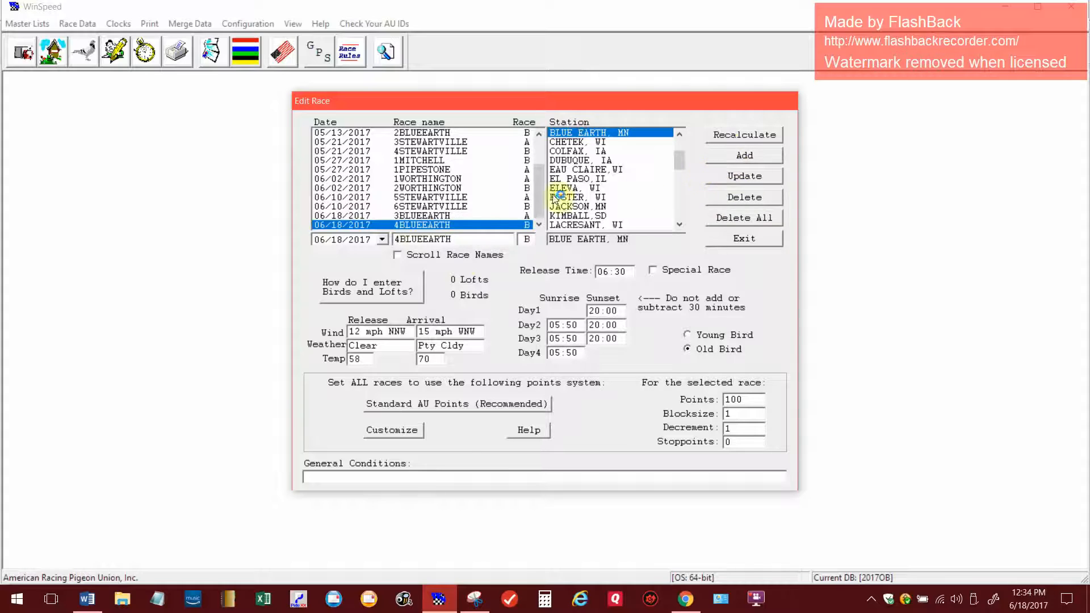
click(438, 216)
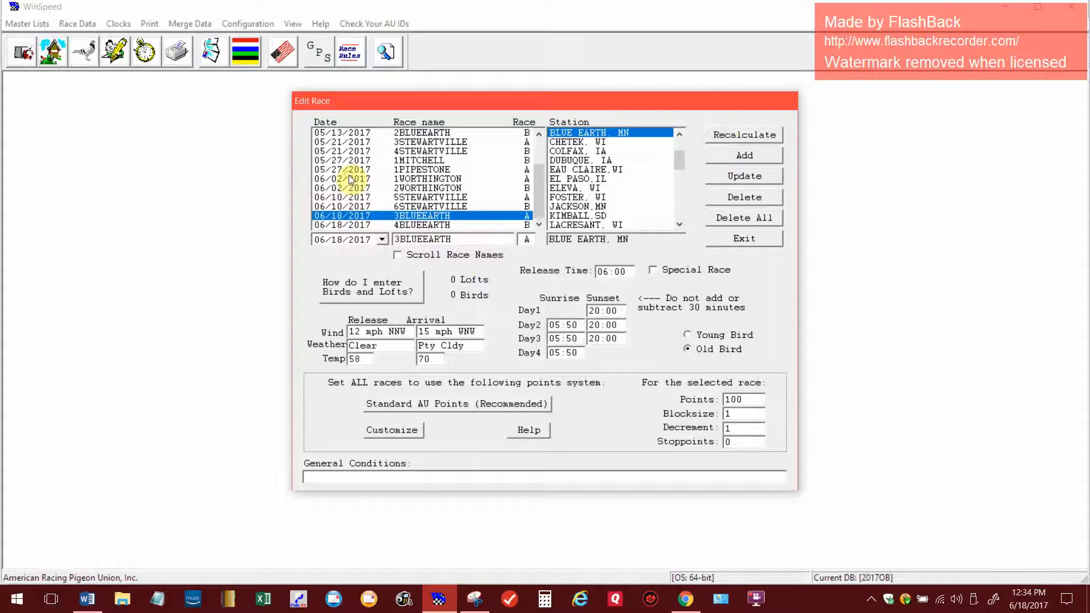
Select the 06/18/2017 race 4BLUEEARTH to check its entry and close the race editor.
click(438, 226)
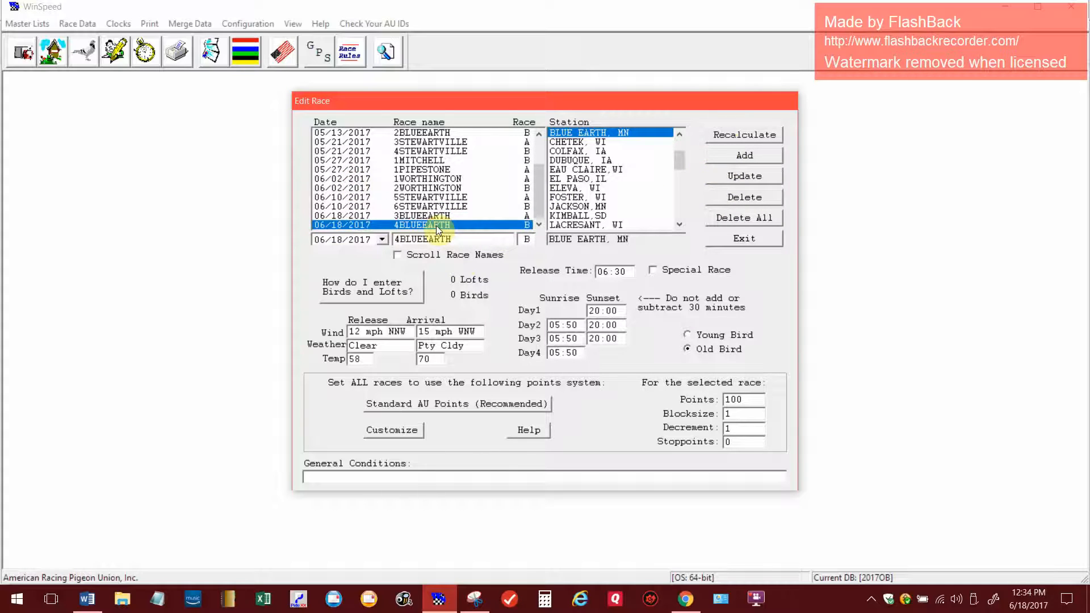
click(741, 241)
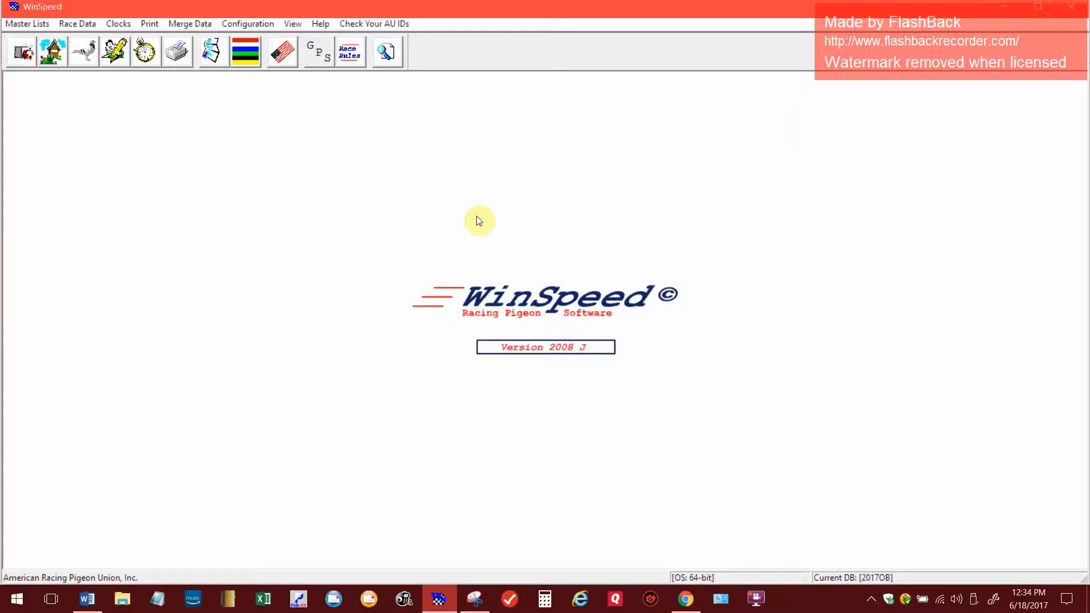
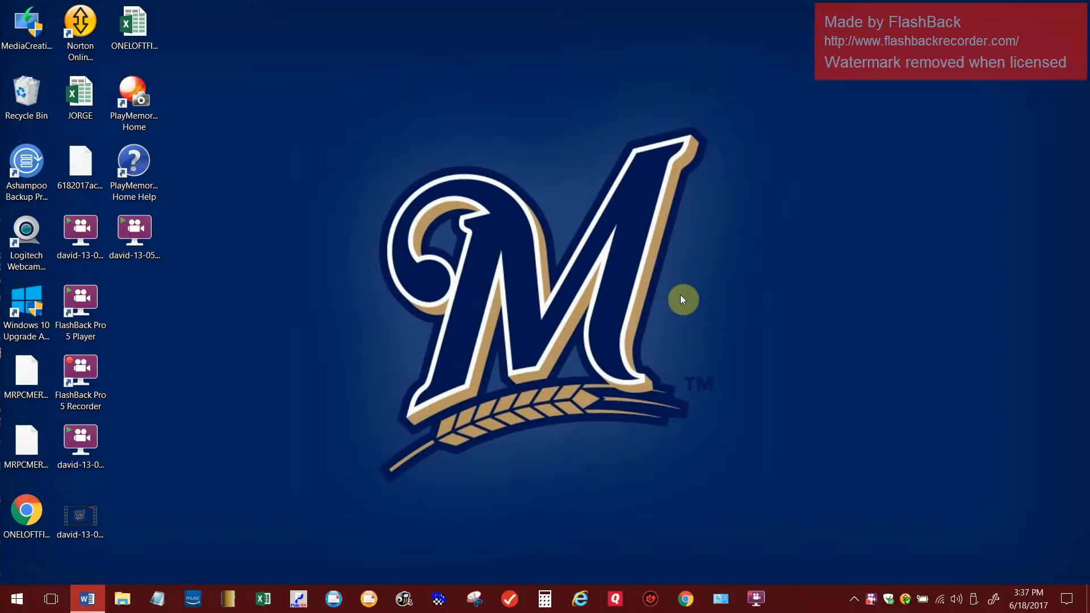
Review the race-ending checklist in Word, minimize it, switch to WinSpeed and open the 2017OB database.
click(87, 598)
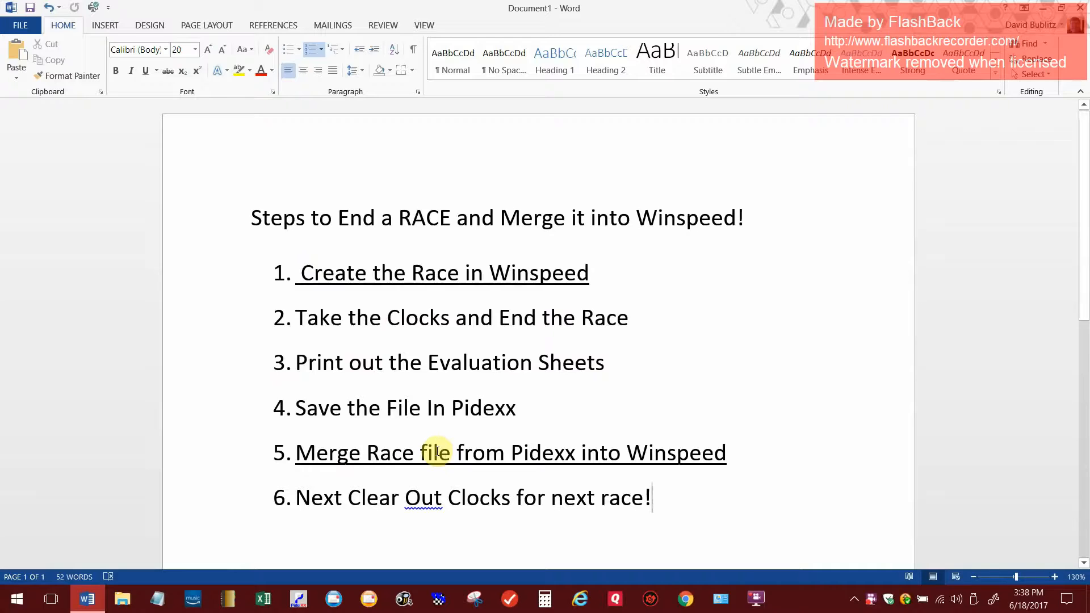
click(1044, 8)
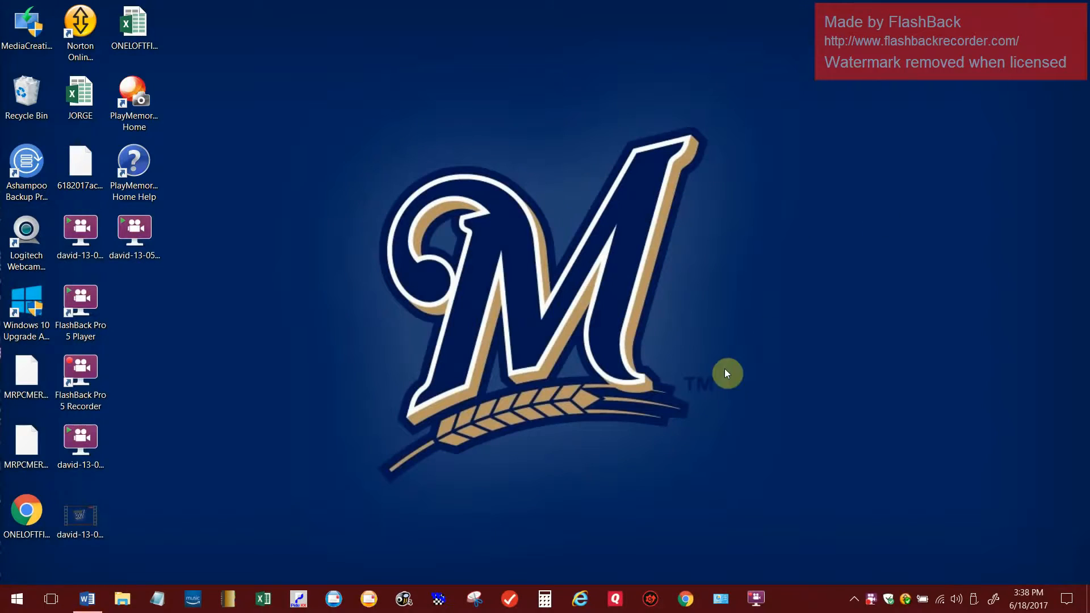
click(435, 602)
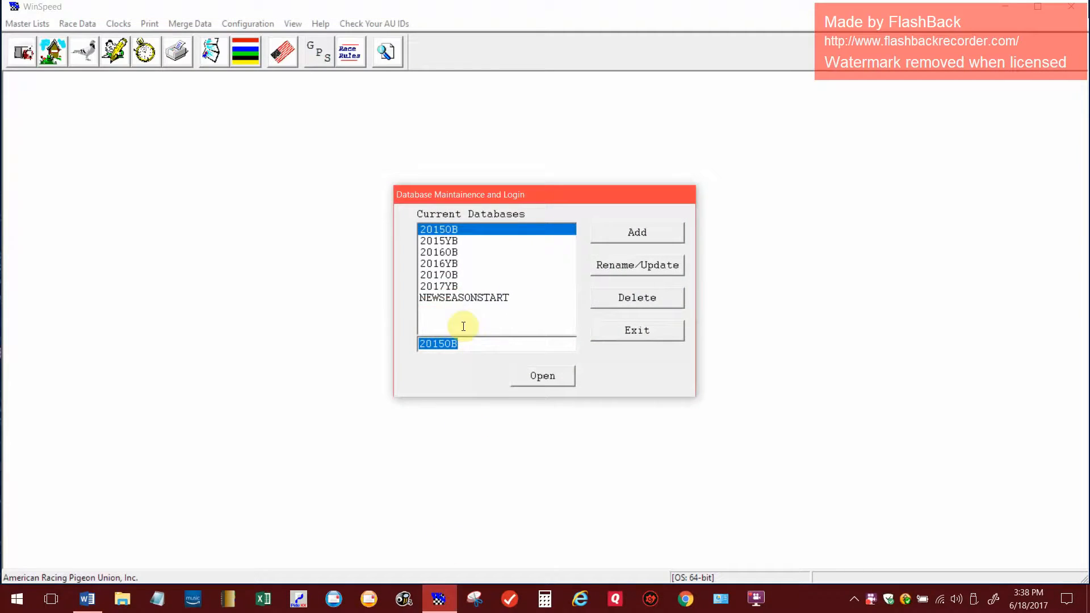
double_click(445, 274)
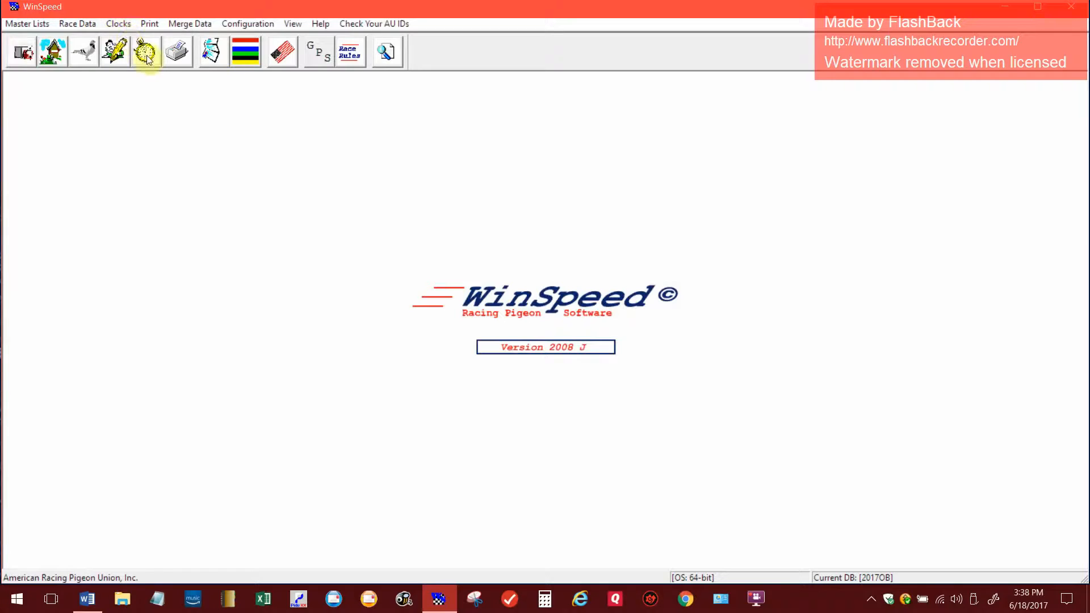
Start an Atis clock import from C:\ATIS for the June 18, 2017 race, matching real names and keeping WinSpeed's color and sex data.
click(119, 24)
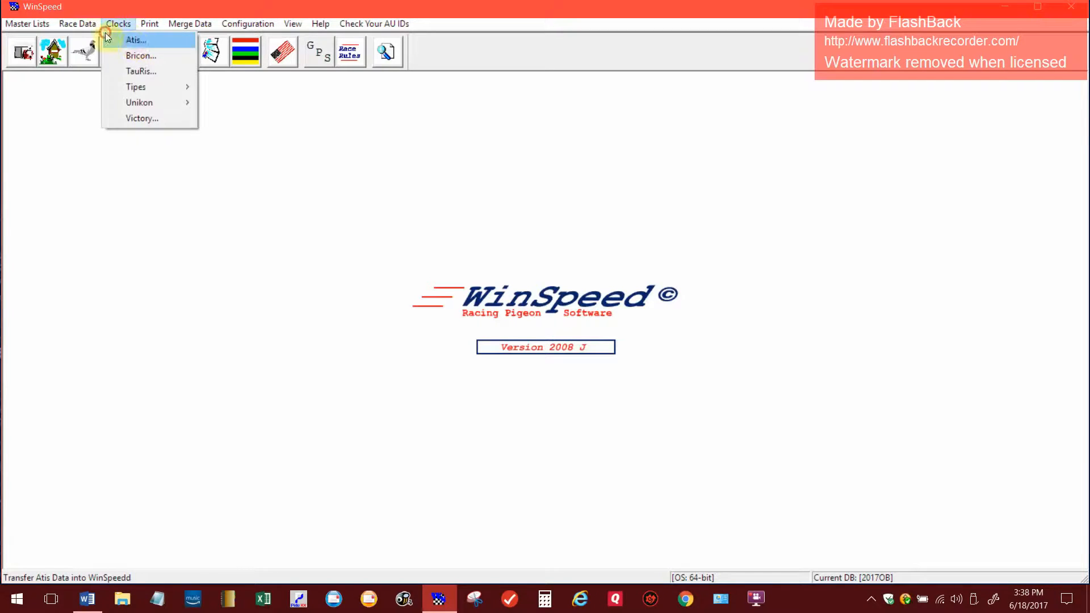
click(131, 39)
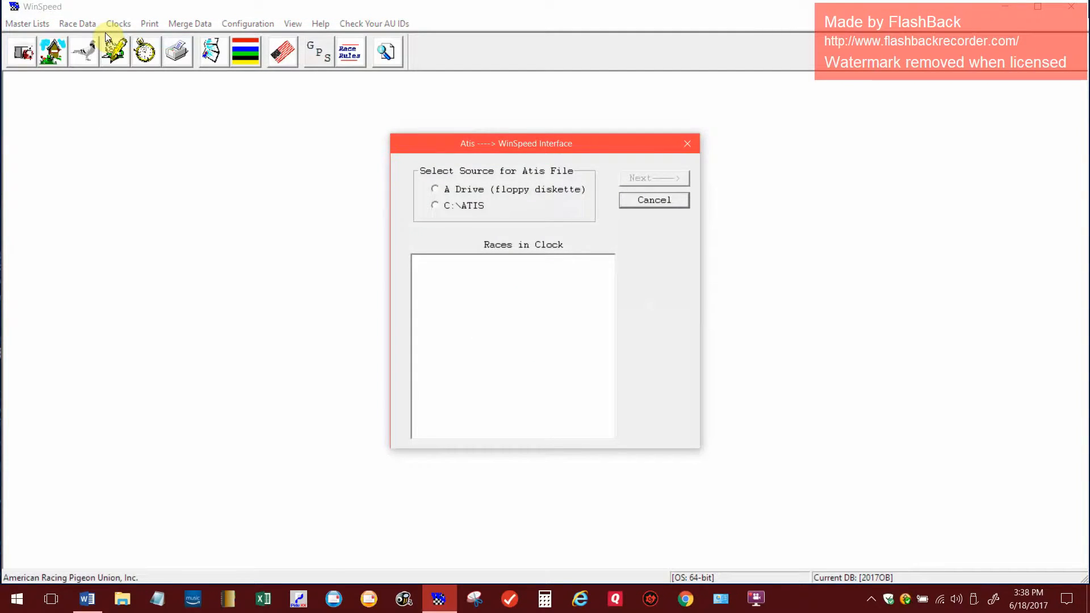
click(435, 205)
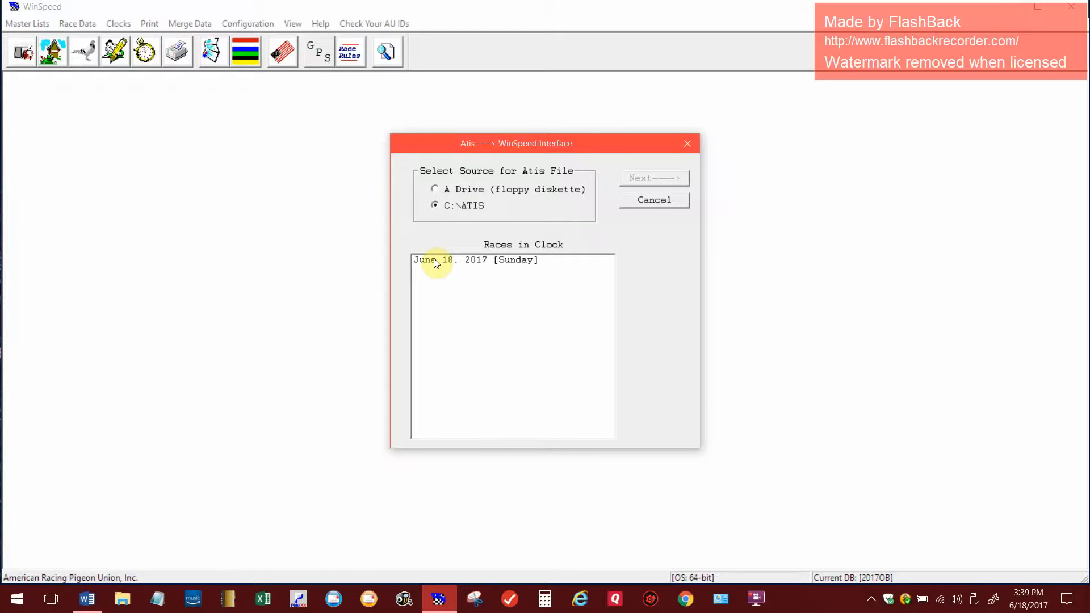
click(434, 260)
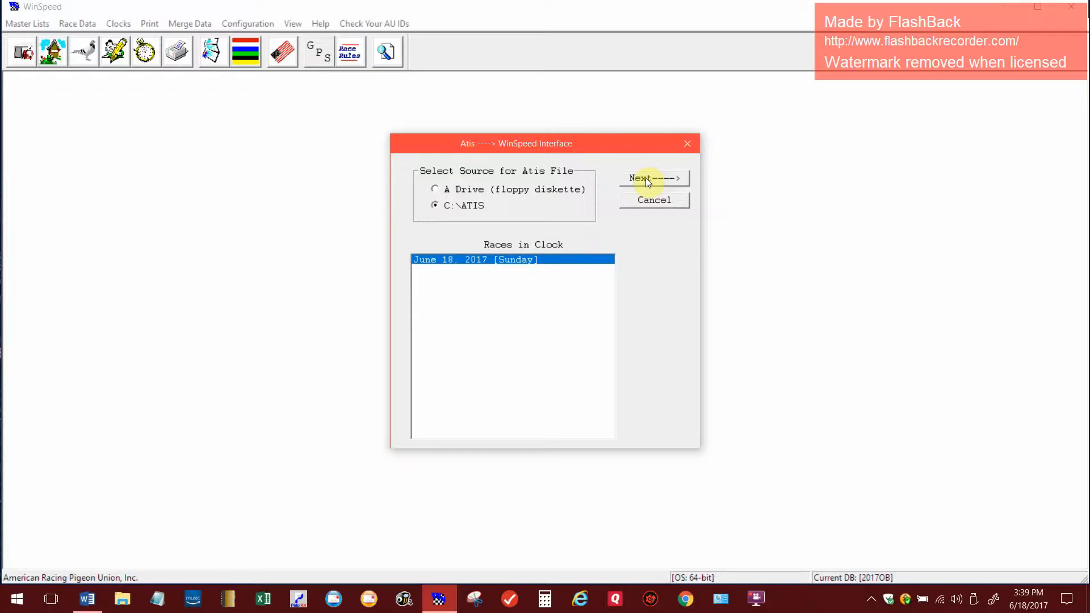
click(645, 178)
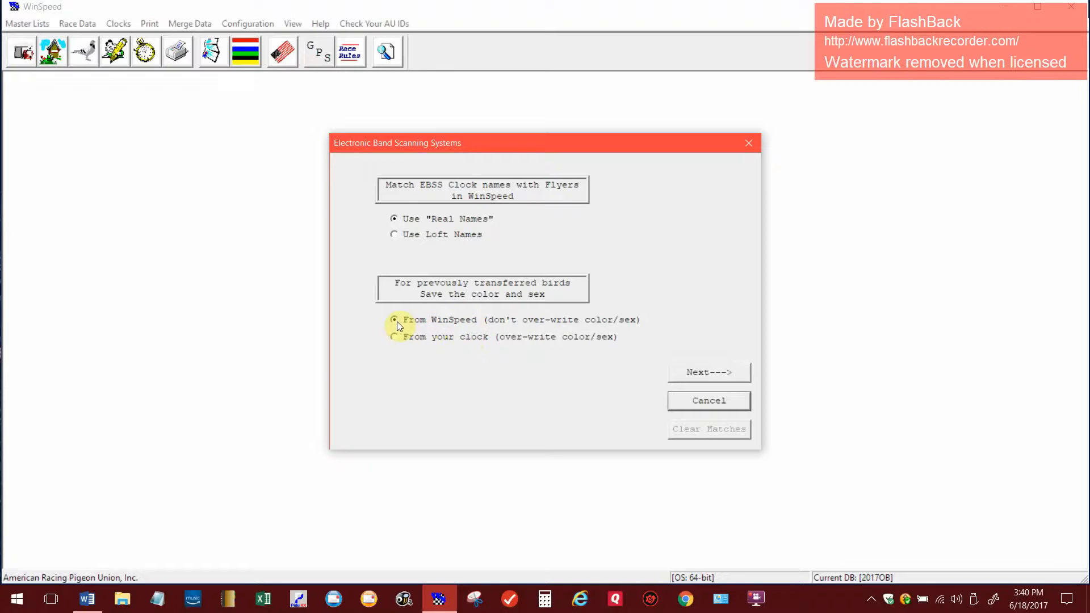
click(703, 373)
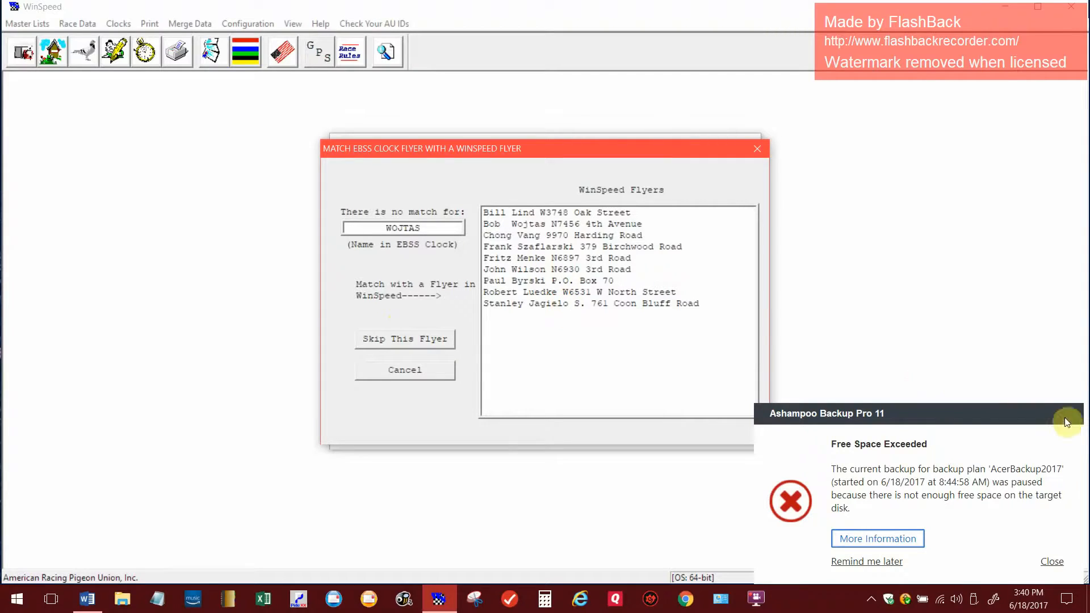
Dismiss the backup notification and match each unmatched clock flyer with the WinSpeed flyer of the same surname.
click(1052, 562)
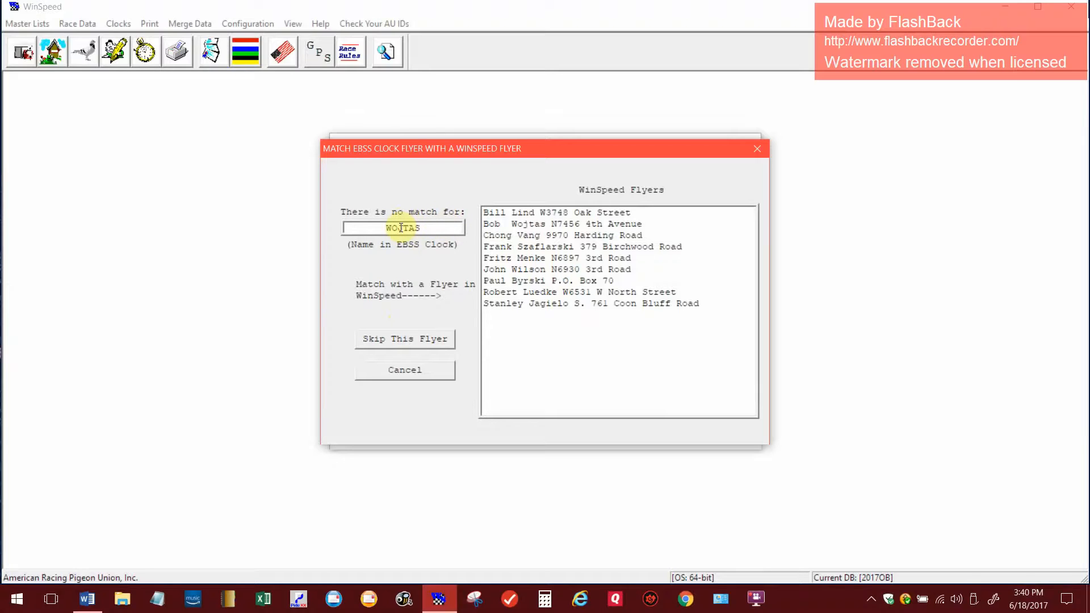
double_click(503, 226)
double_click(524, 267)
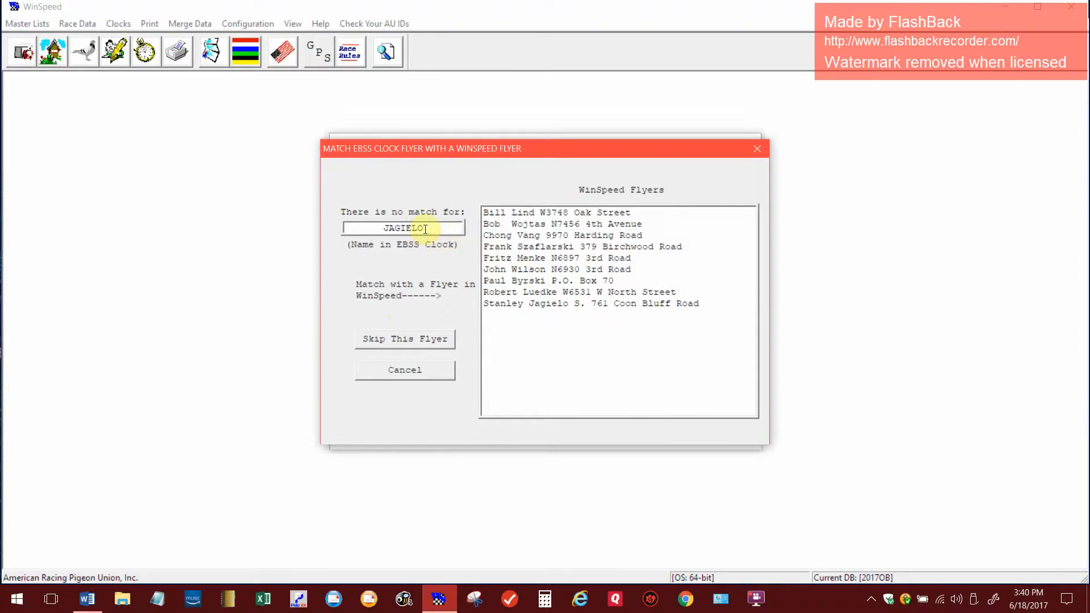
double_click(513, 303)
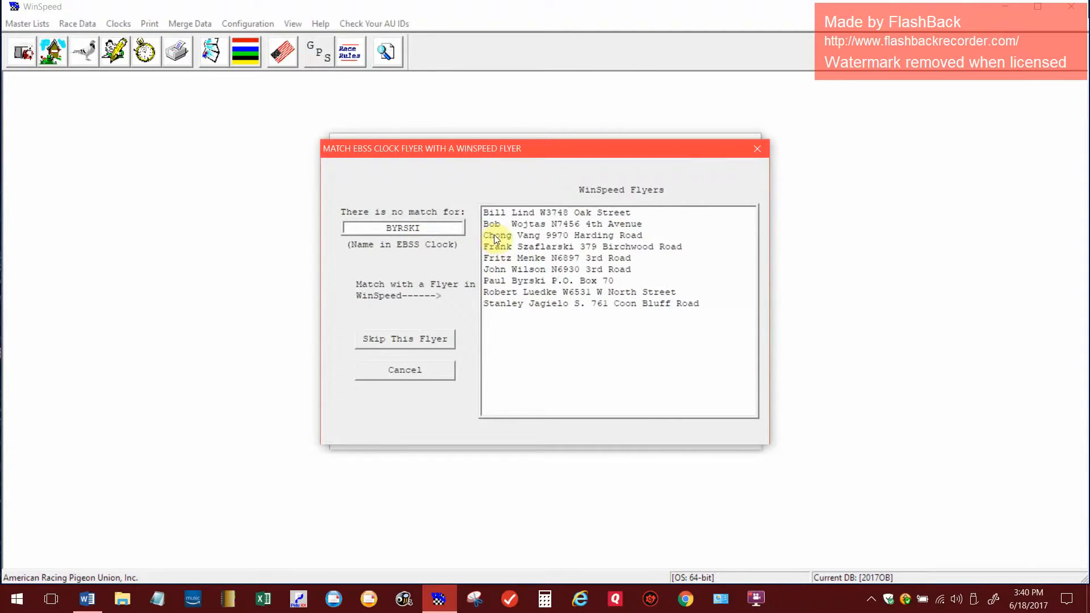
double_click(505, 284)
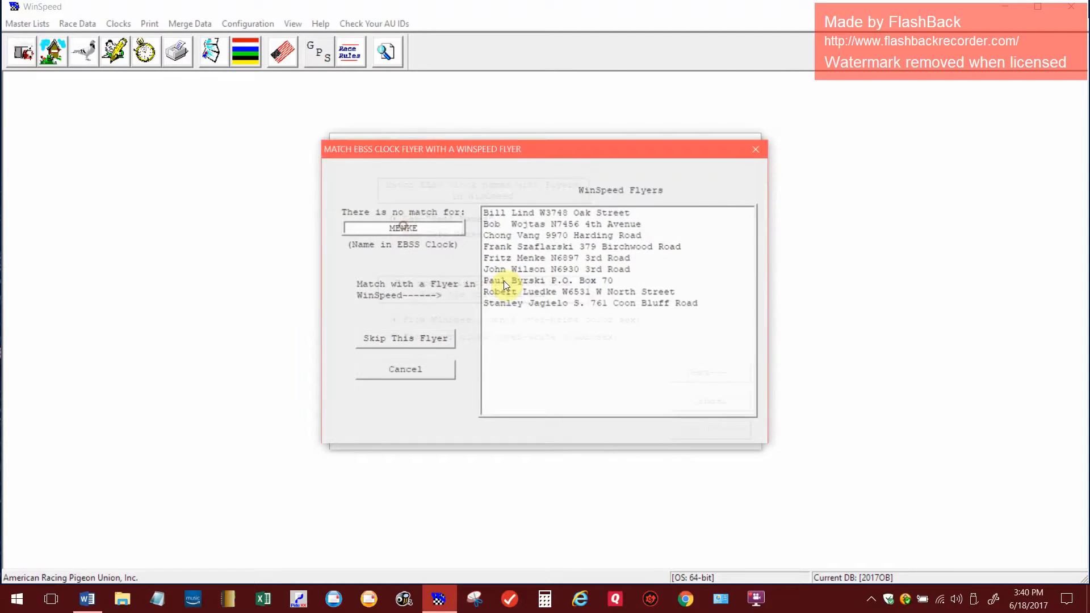
click(516, 259)
click(517, 259)
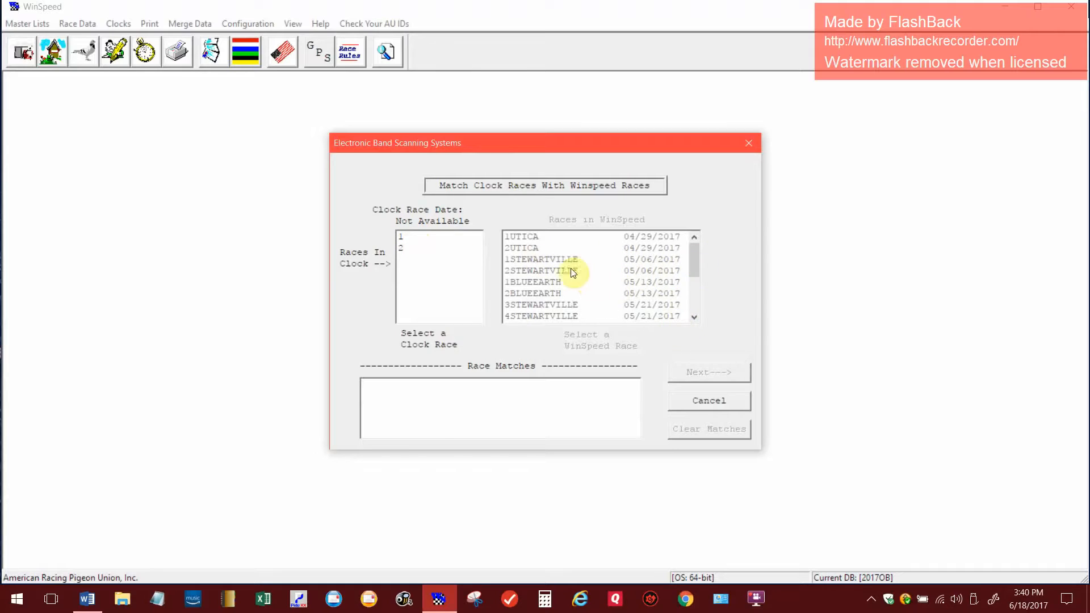
Match clock race 1 with 3BLUEEARTH and clock race 2 with 4BLUEEARTH, both dated 06/18/2017.
click(400, 236)
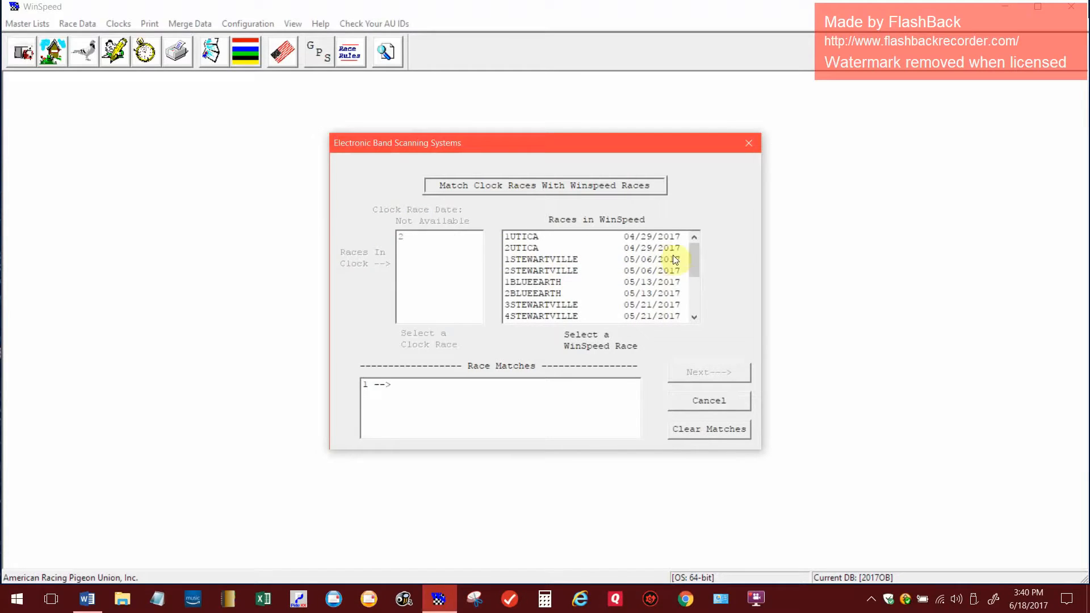
drag(695, 258, 691, 313)
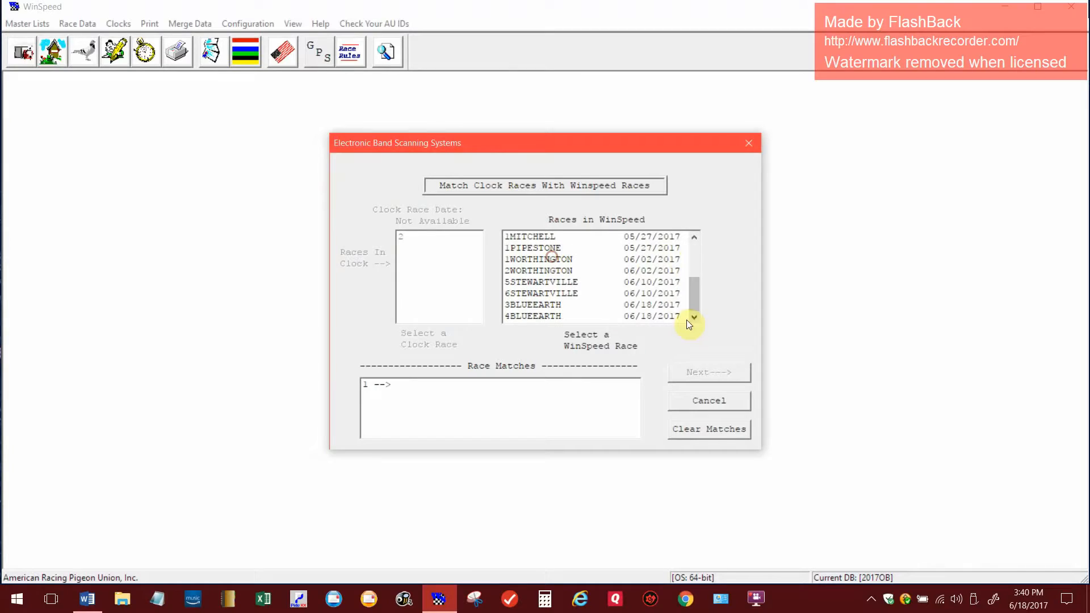
click(536, 305)
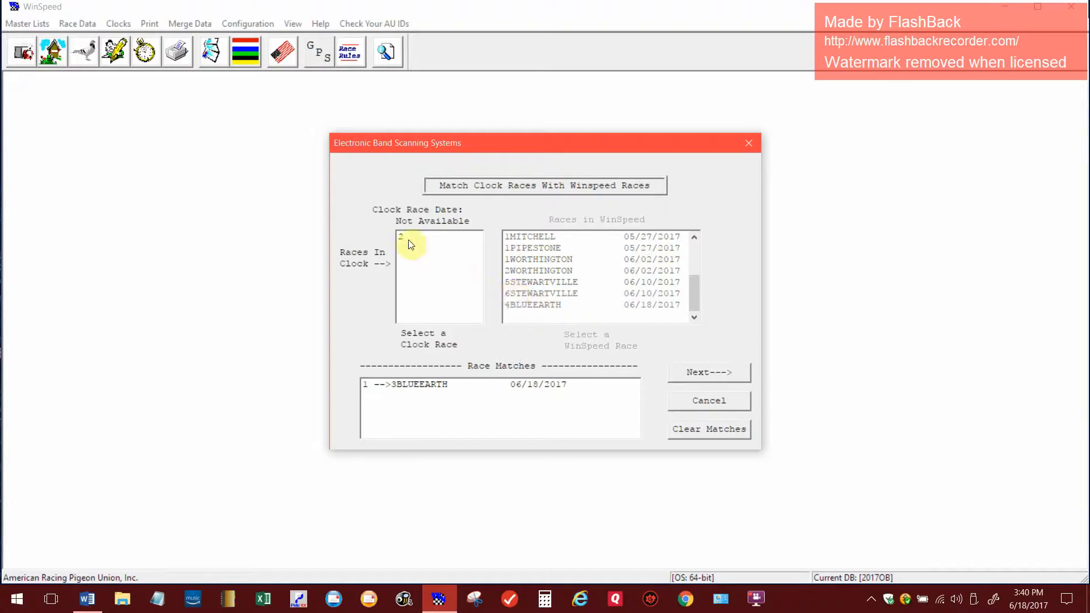
click(406, 237)
click(533, 305)
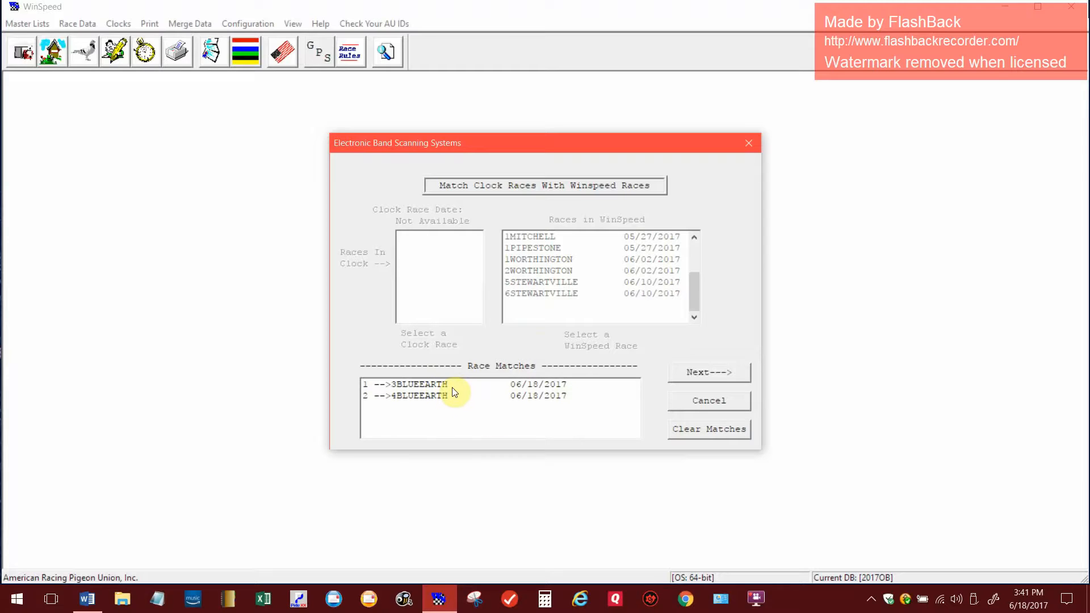
Transfer the clockings for both matched races without limiting the number of birds, allowing previously stored clockings to be overwritten.
click(703, 373)
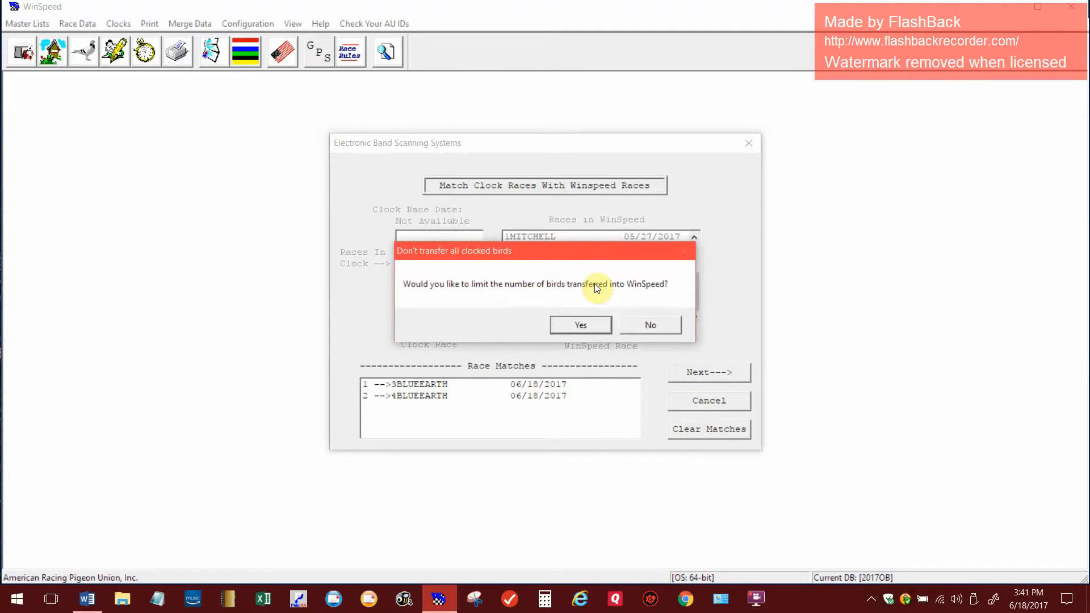
click(647, 324)
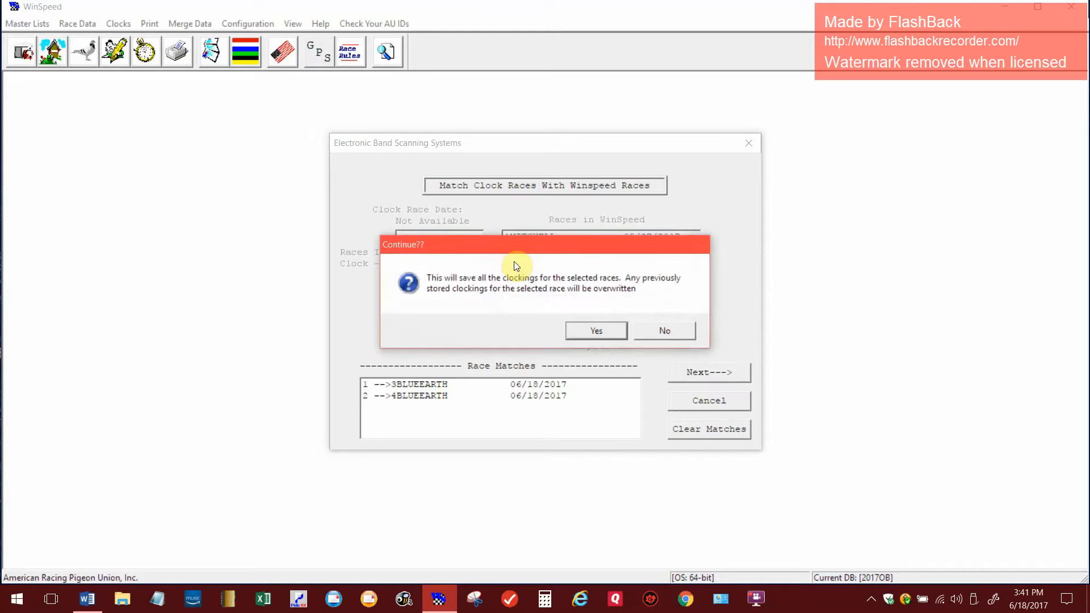
click(589, 329)
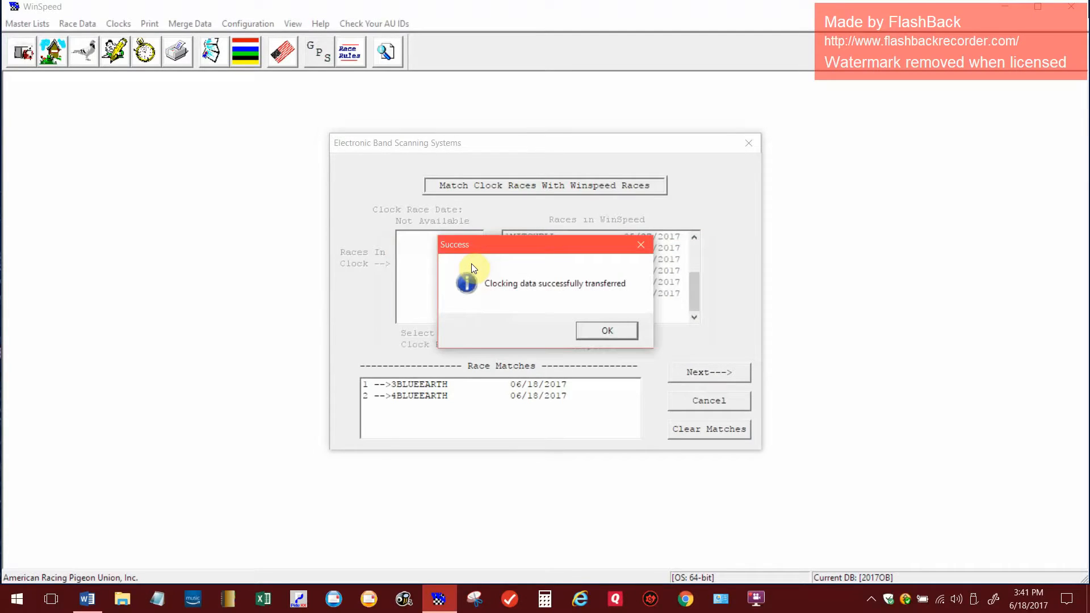
click(601, 331)
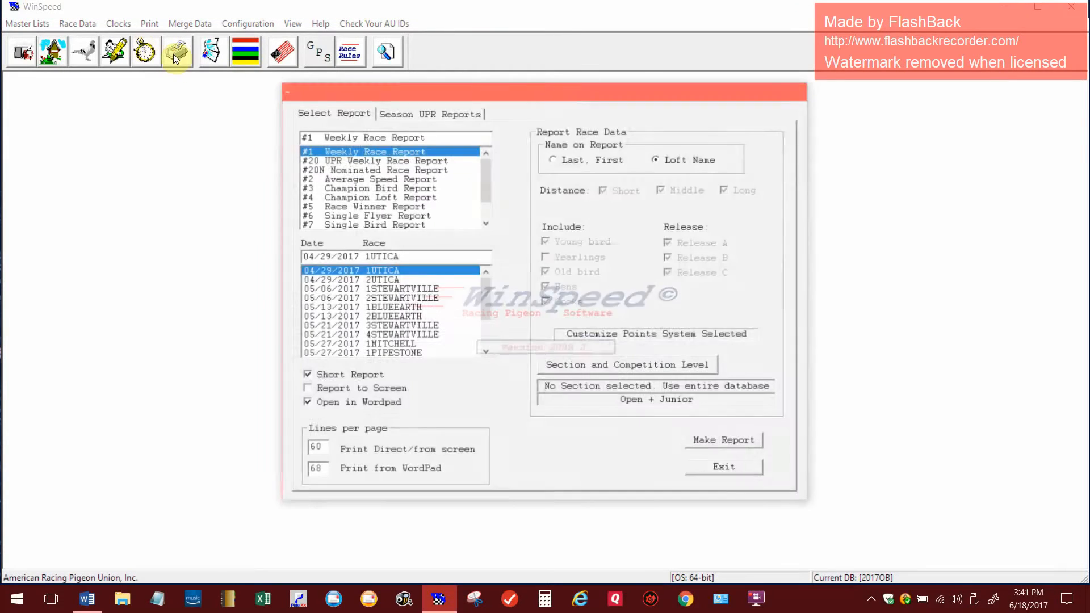
Generate the Weekly Race Report for 06/18/2017 3BLUEEARTH, check its loft count in WordPad and close it.
drag(486, 285, 485, 336)
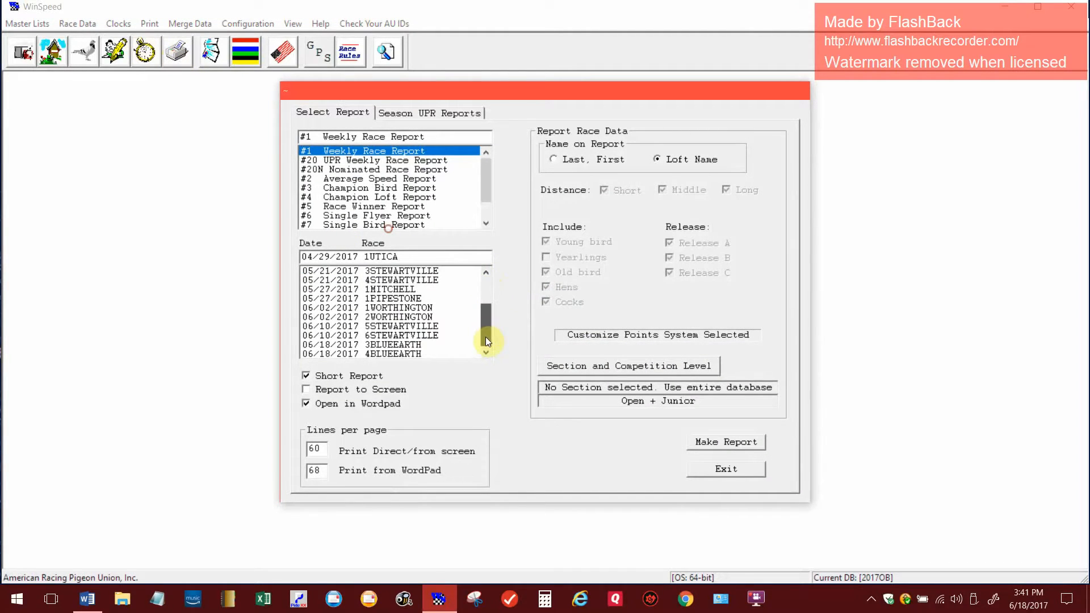
double_click(380, 344)
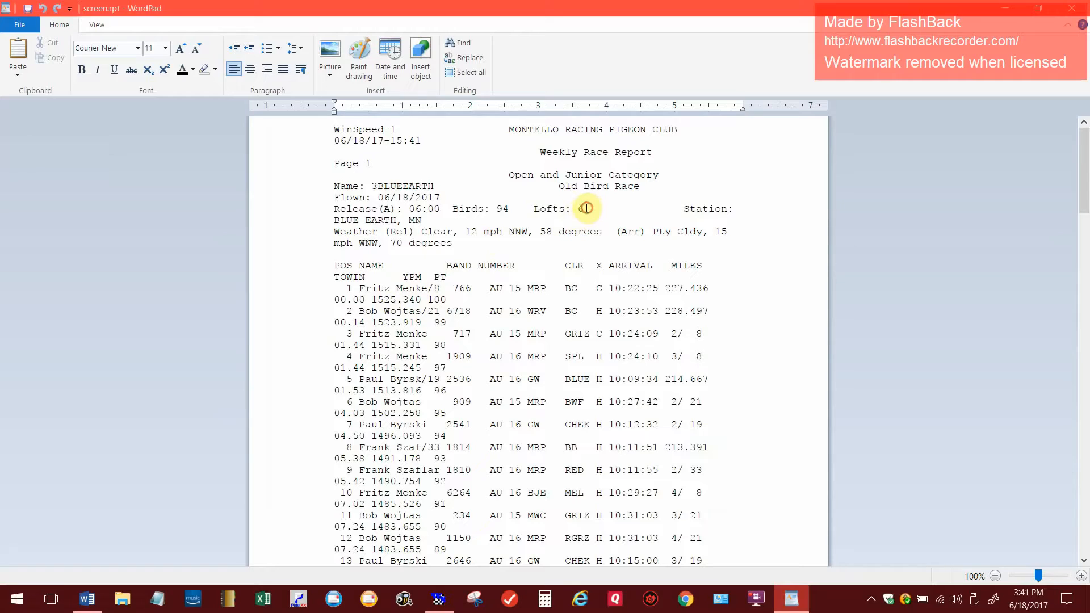
drag(587, 209, 560, 208)
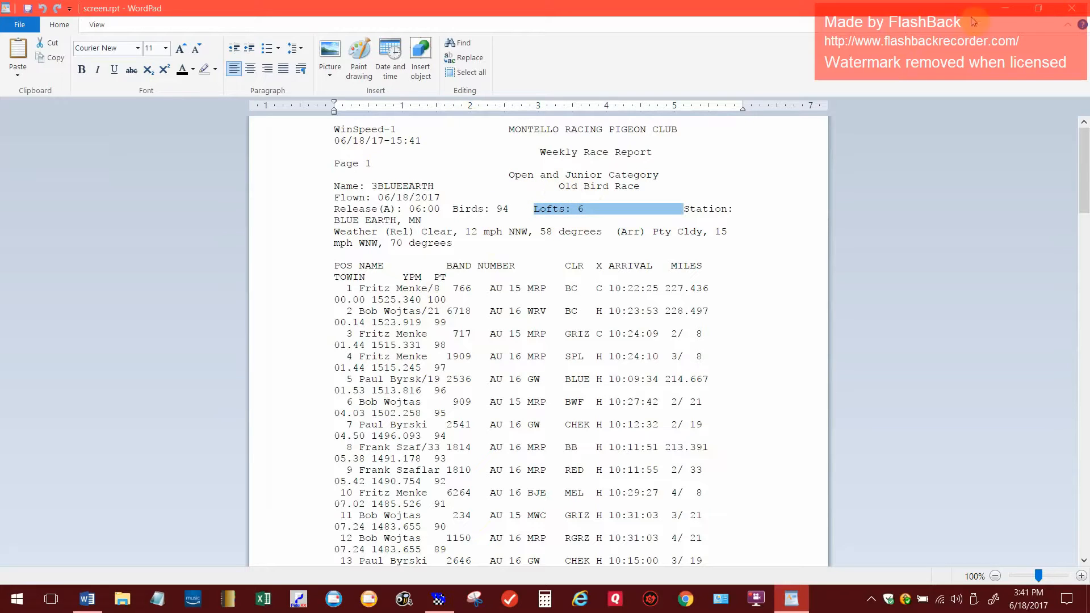
click(1072, 8)
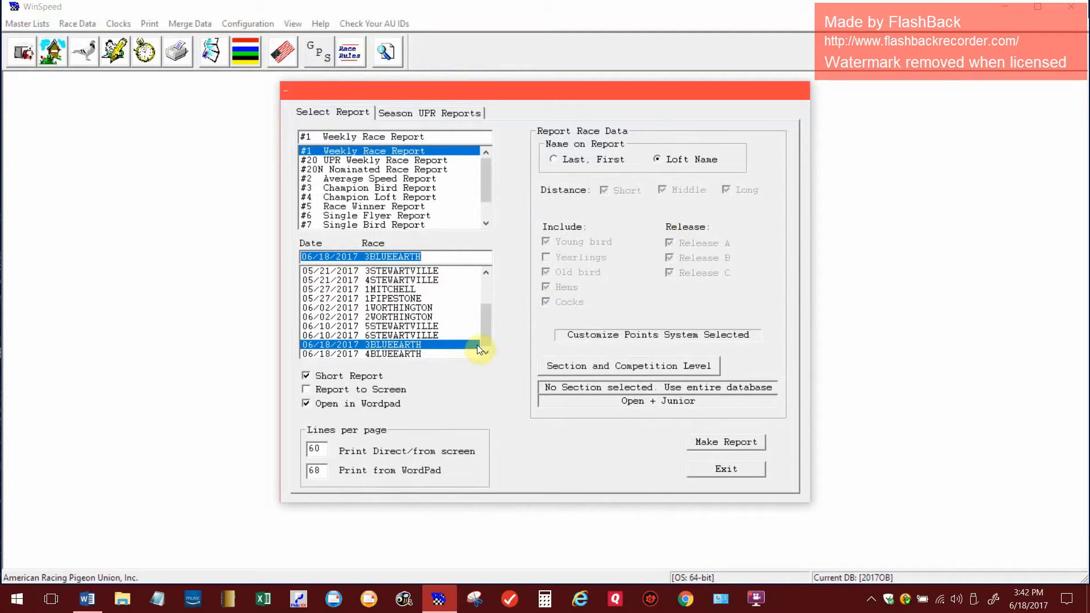
Generate the Weekly Race Report for 06/18/2017 4BLUEEARTH, check its loft count in WordPad and close it.
click(424, 354)
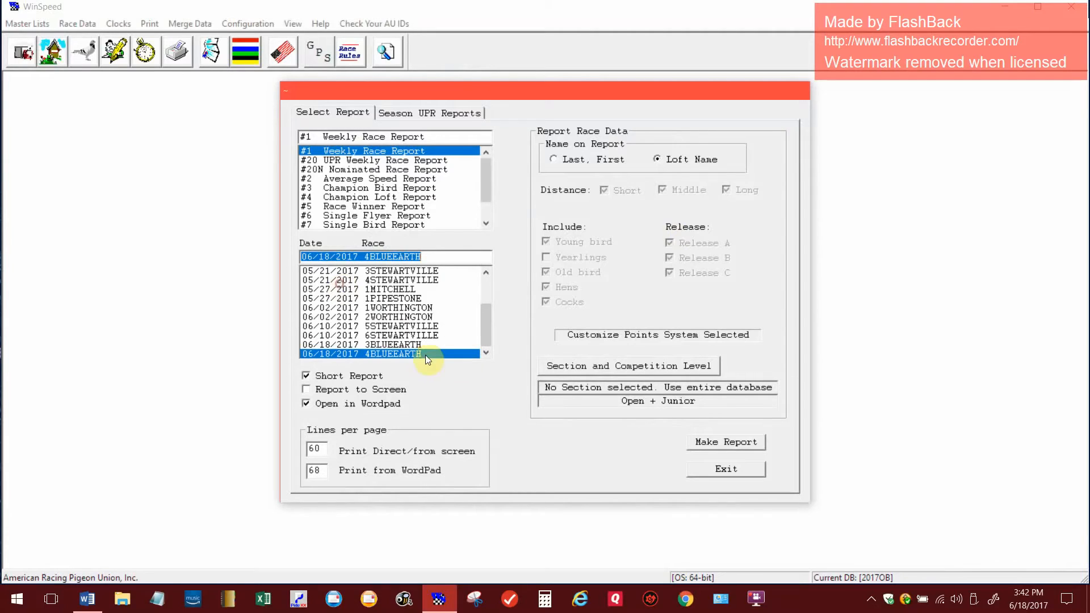
click(725, 443)
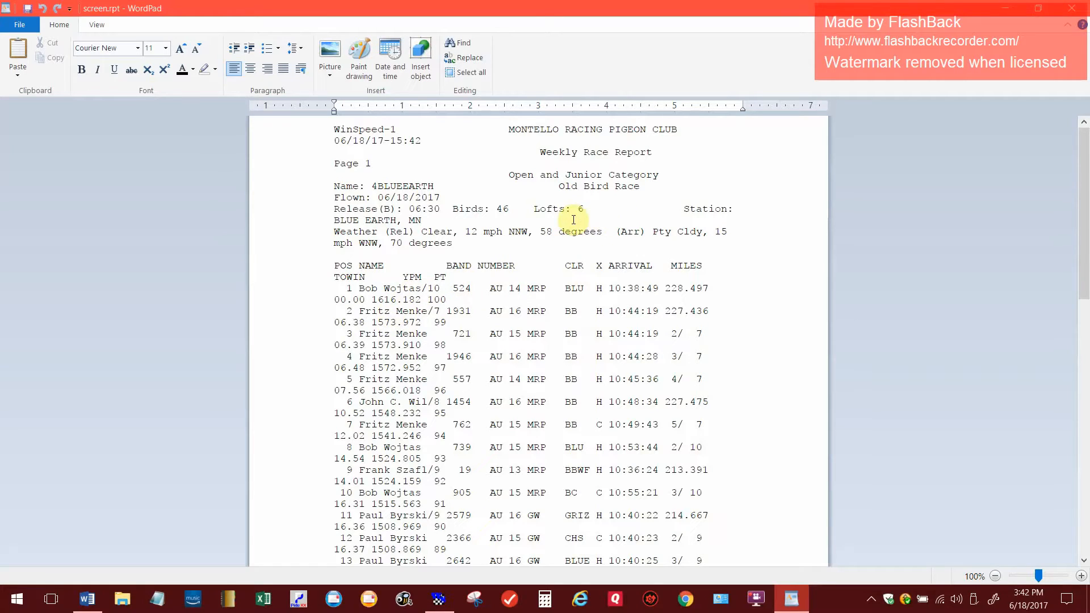
drag(579, 211, 531, 212)
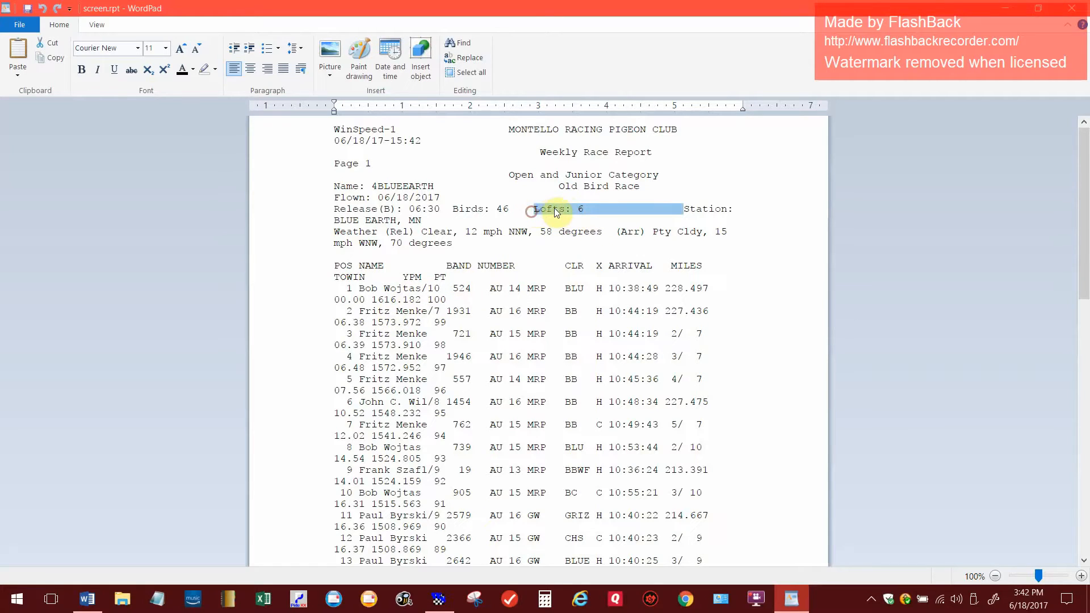
click(265, 174)
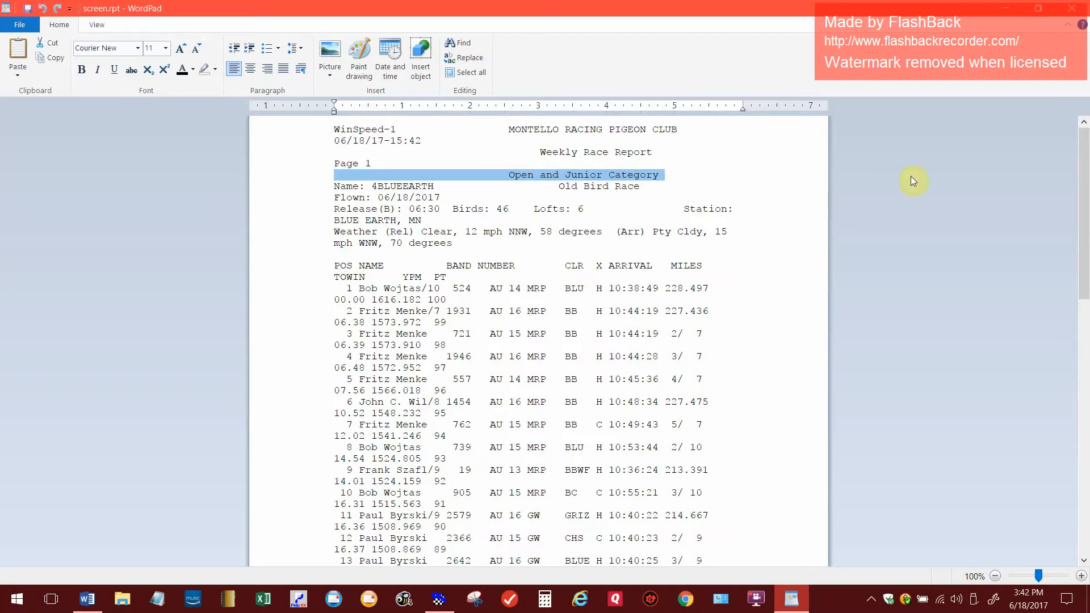
click(1076, 5)
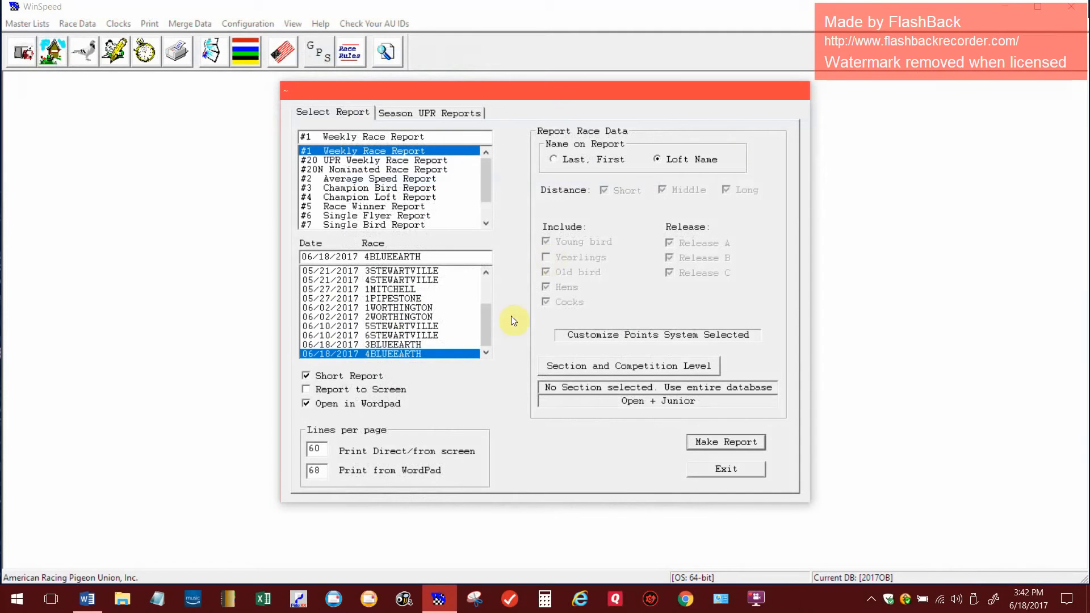
Leave the report selection and display the second listed loft's clocked birds for the 06/18/2017 3BLUEEARTH race in Clock Birds.
click(707, 467)
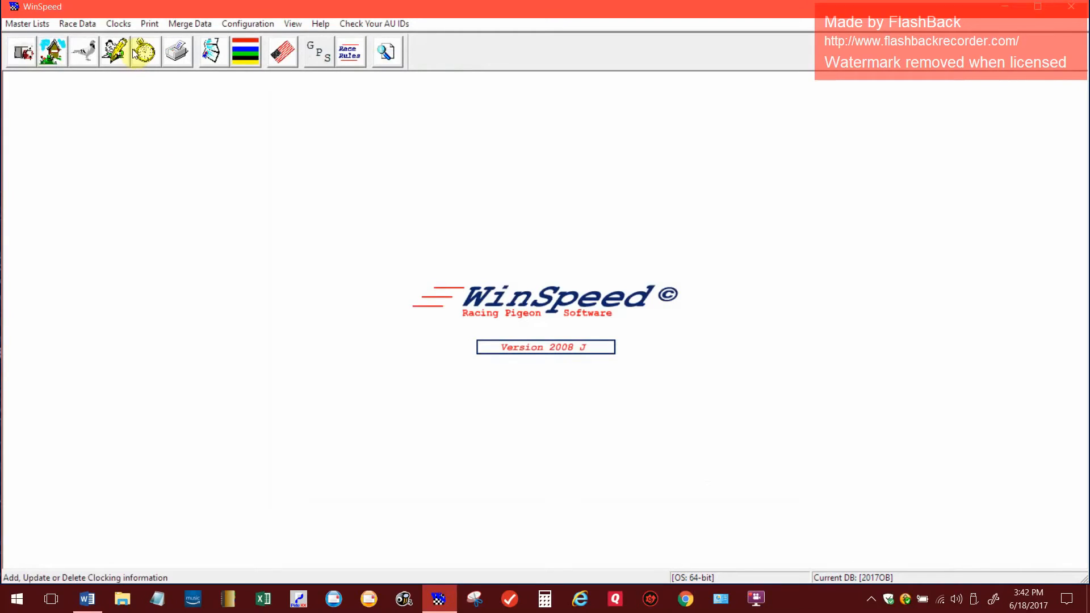
click(111, 25)
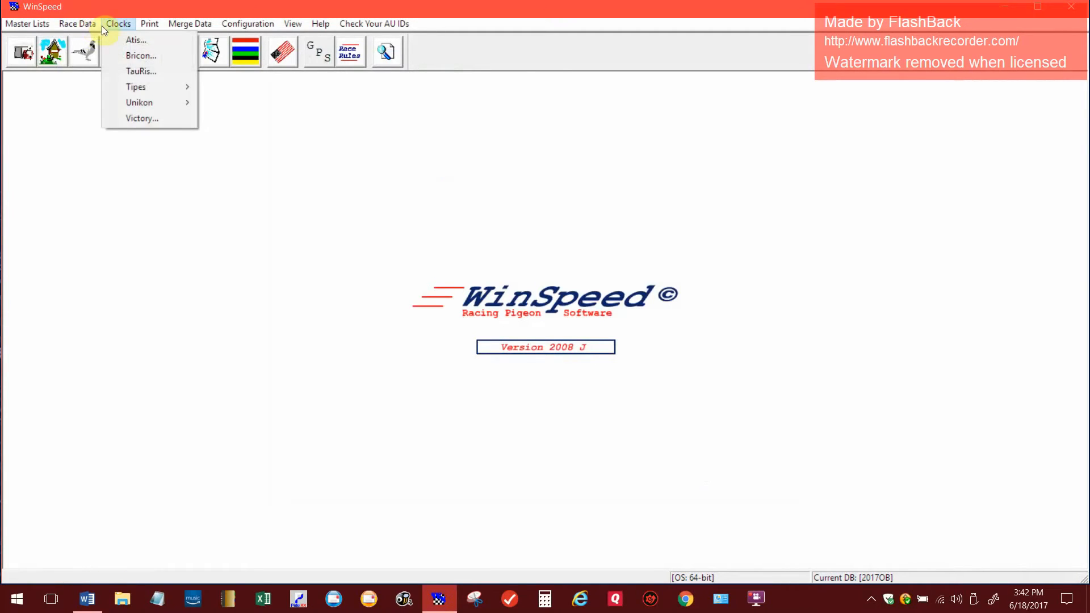
mouse_move(90, 25)
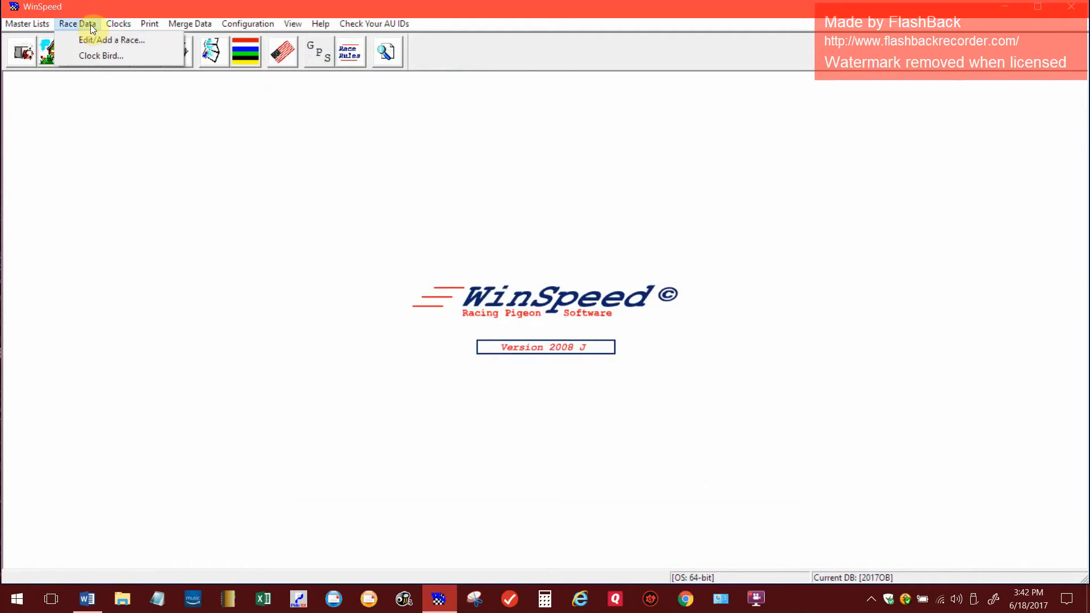
click(89, 55)
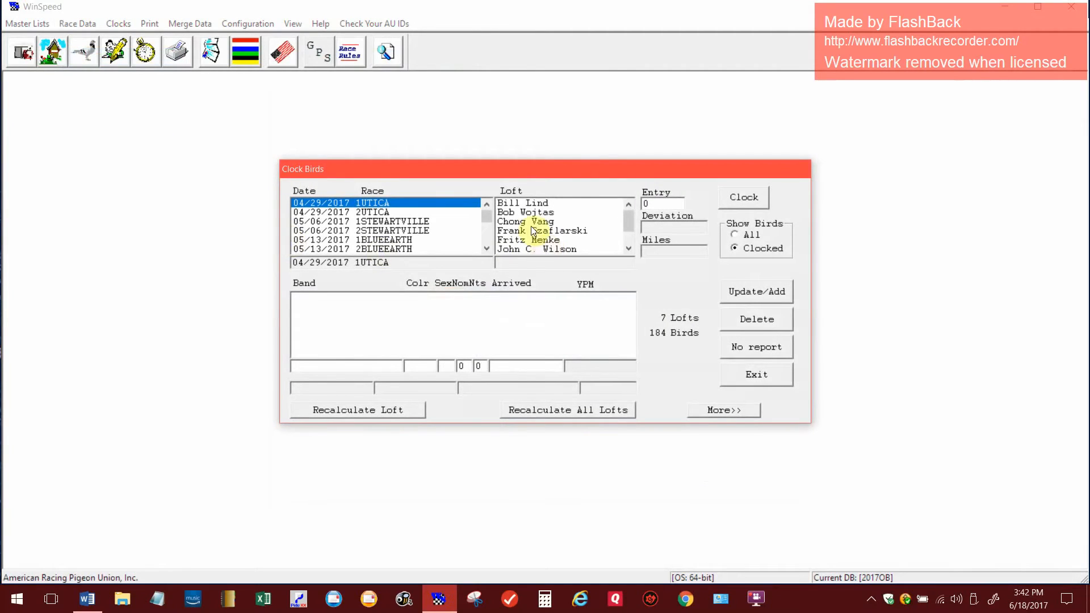
click(534, 213)
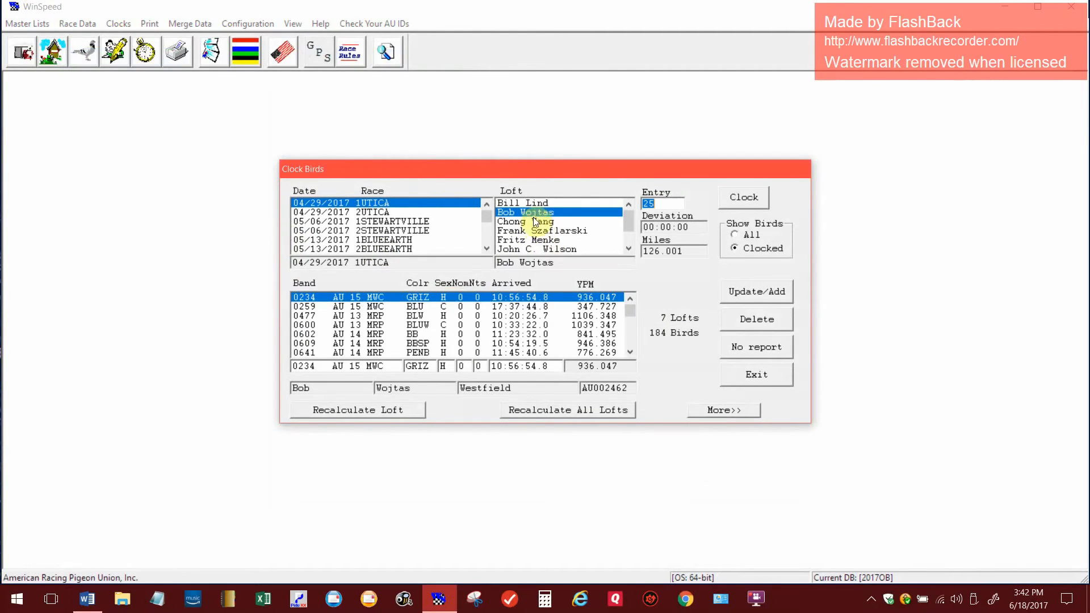
drag(487, 216, 485, 246)
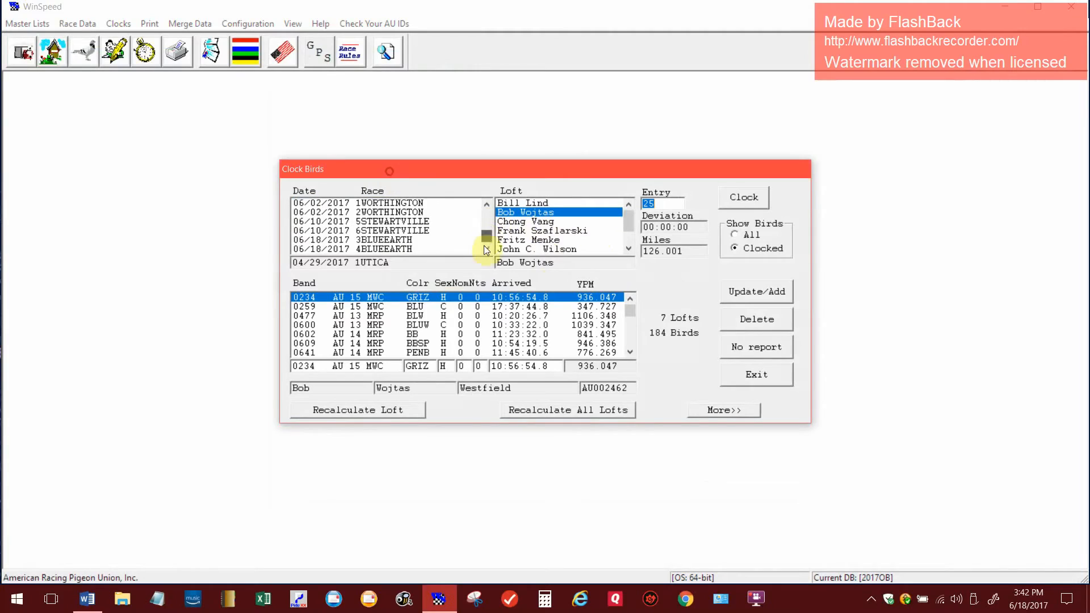
click(380, 240)
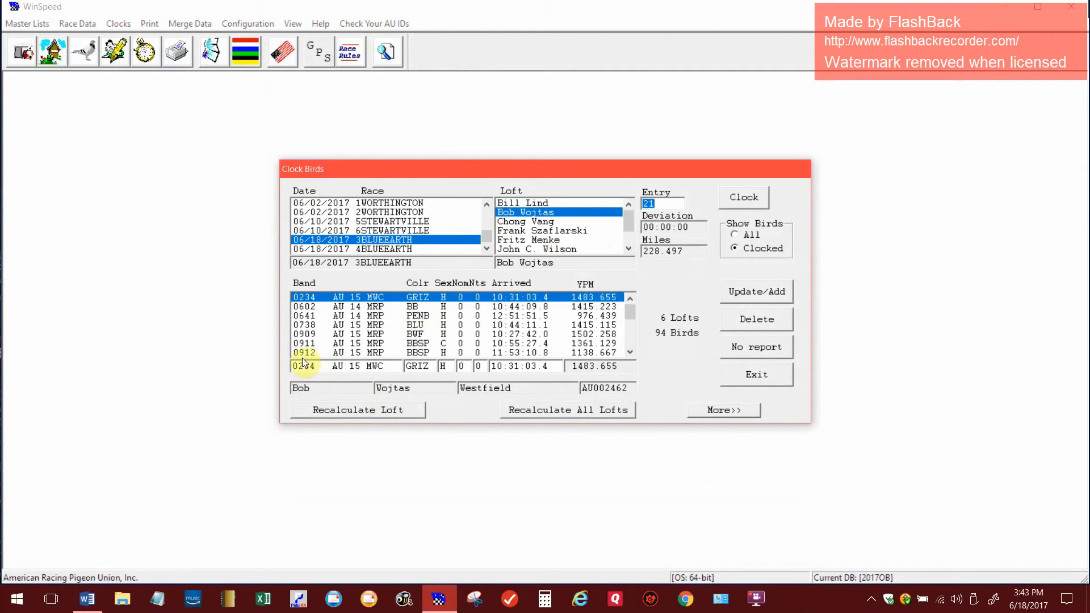
Examine the first bird's editable band, color, sex and arrival time details, and exit Clock Birds without updating the record.
drag(298, 366, 584, 366)
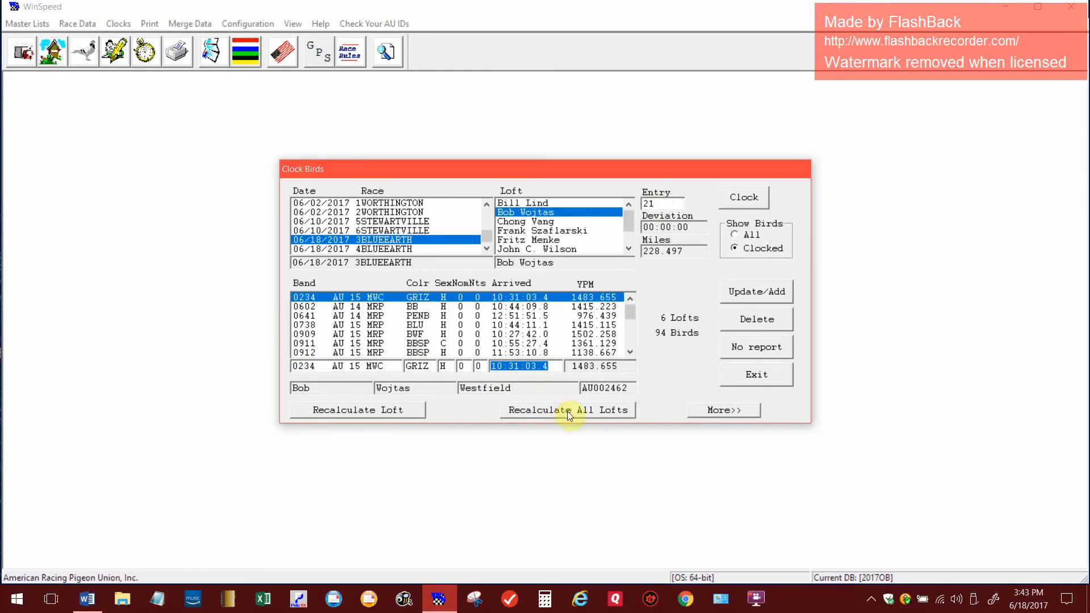
click(740, 374)
click(737, 376)
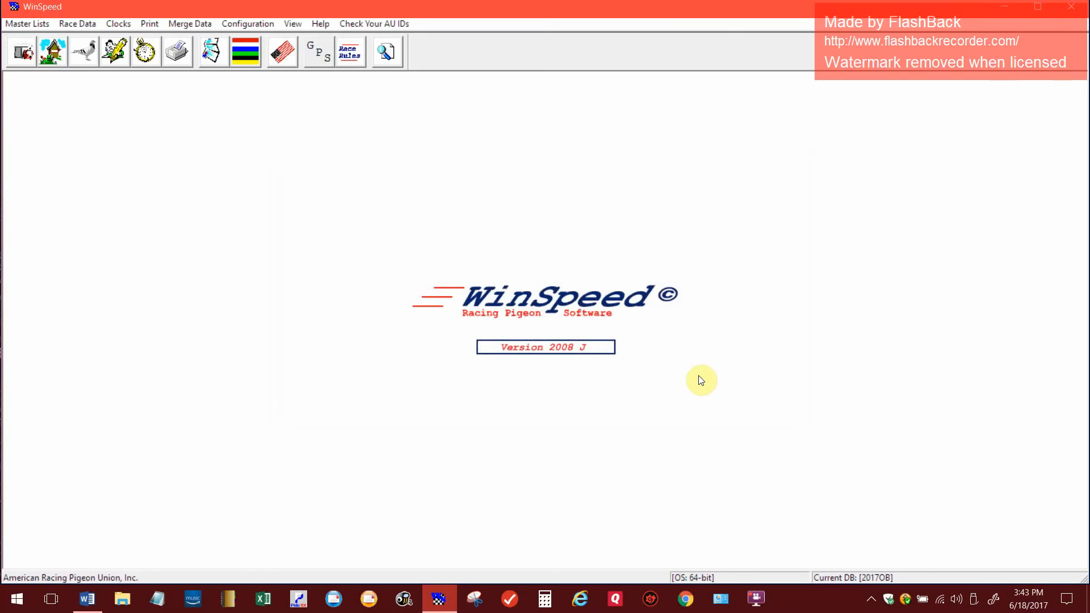